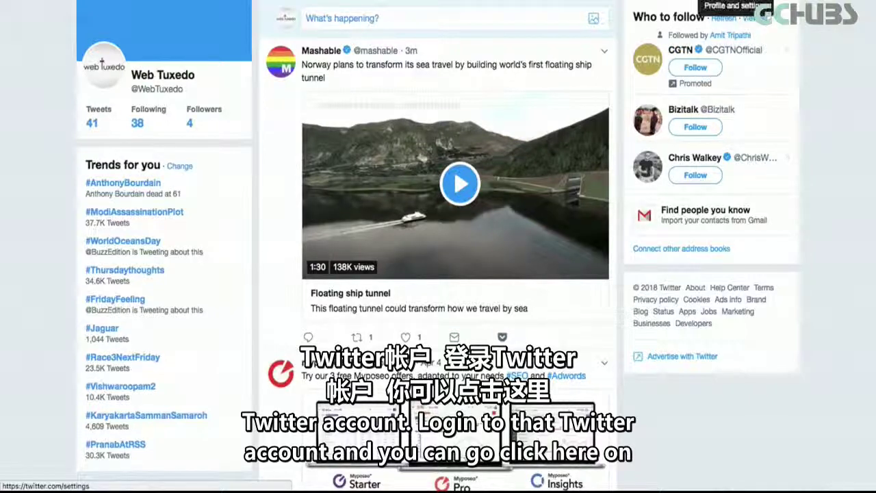
Open the profile and settings dropdown from the top-right avatar
{"action": "left_click", "coordinate": [737, 2]}
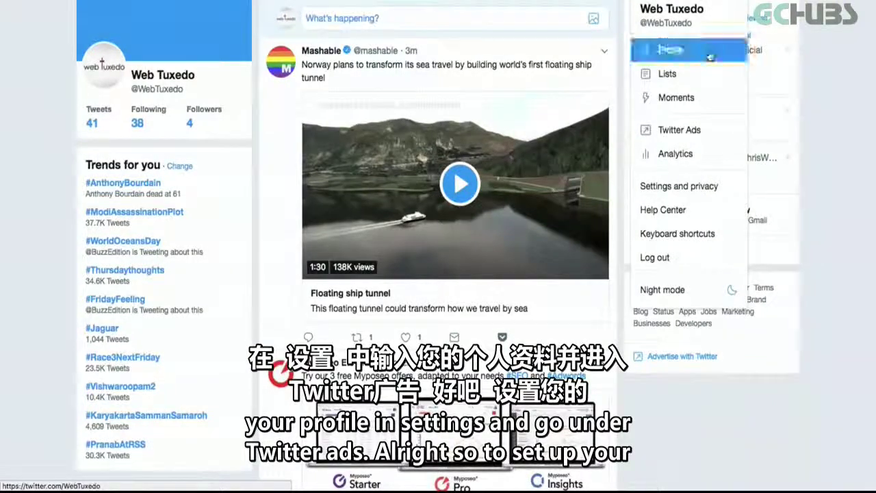
Go to Twitter Ads and confirm country India with the (GMT+06:00) Bangladesh Time time zone
{"action": "left_click", "coordinate": [680, 137]}
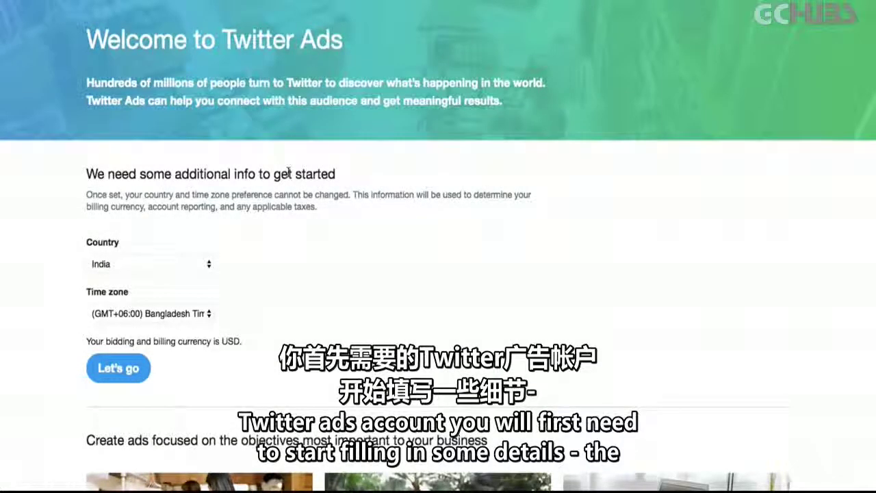
{"action": "scroll", "coordinate": [195, 159], "scroll_direction": "down", "scroll_amount": 3}
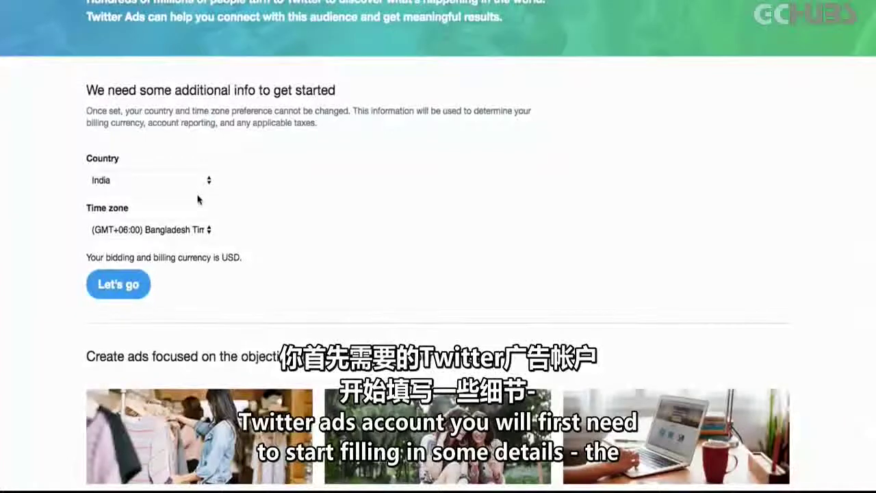
{"action": "left_click", "coordinate": [127, 232]}
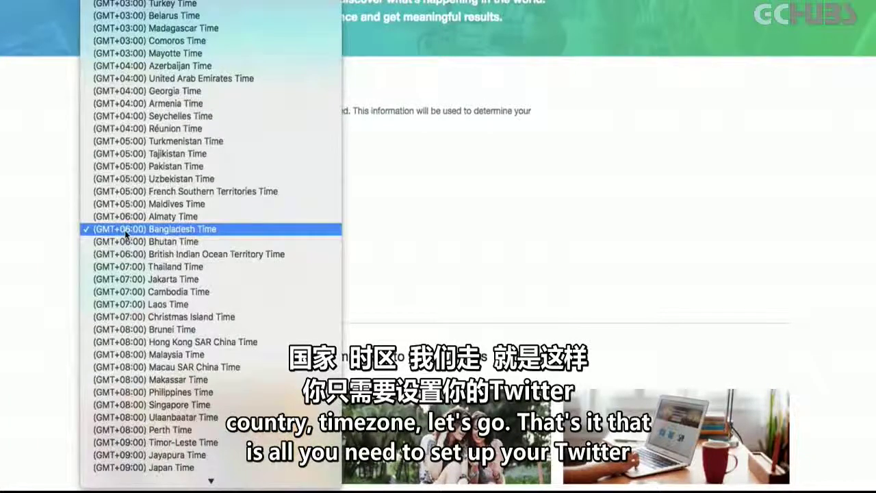
{"action": "left_click", "coordinate": [126, 233]}
{"action": "left_click", "coordinate": [117, 285]}
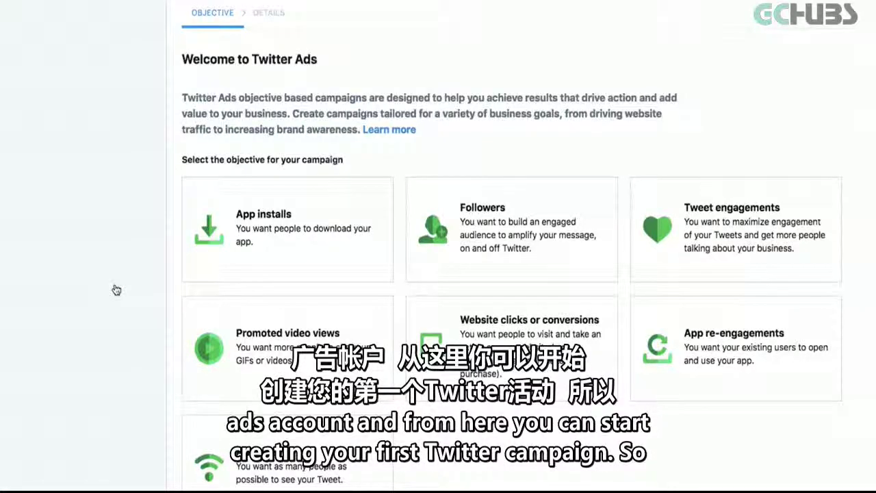
Pick Website clicks or conversions as the campaign objective
{"action": "scroll", "coordinate": [332, 218], "scroll_direction": "down", "scroll_amount": 2}
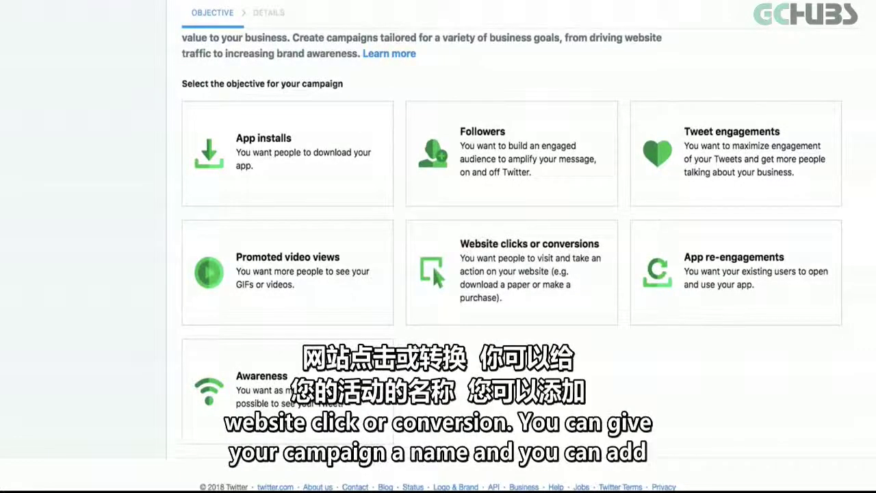
{"action": "left_click", "coordinate": [482, 293]}
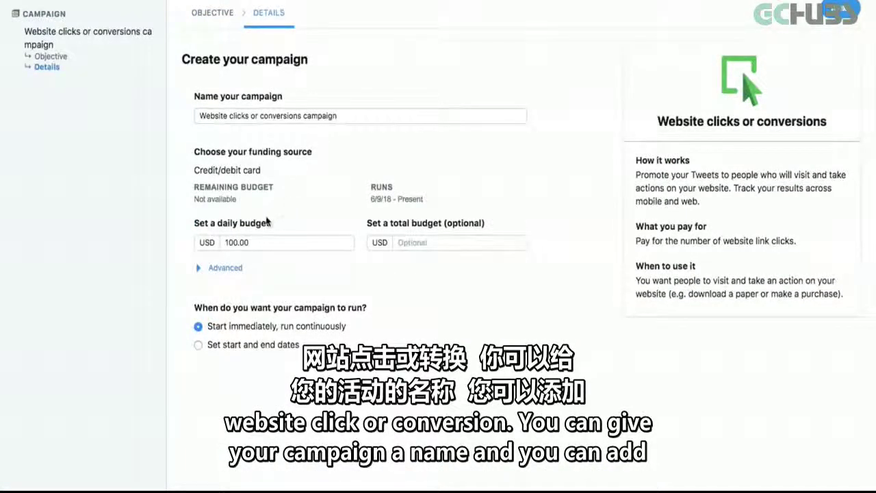
Set a USD 10.00 daily budget, starting immediately and running continuously, then proceed to the ad group
{"action": "left_click", "coordinate": [232, 242]}
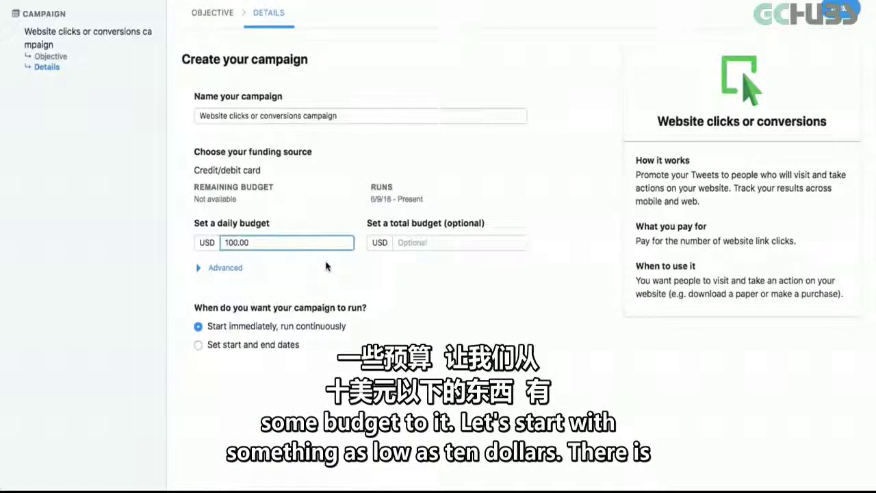
{"action": "key", "text": "BackSpace"}
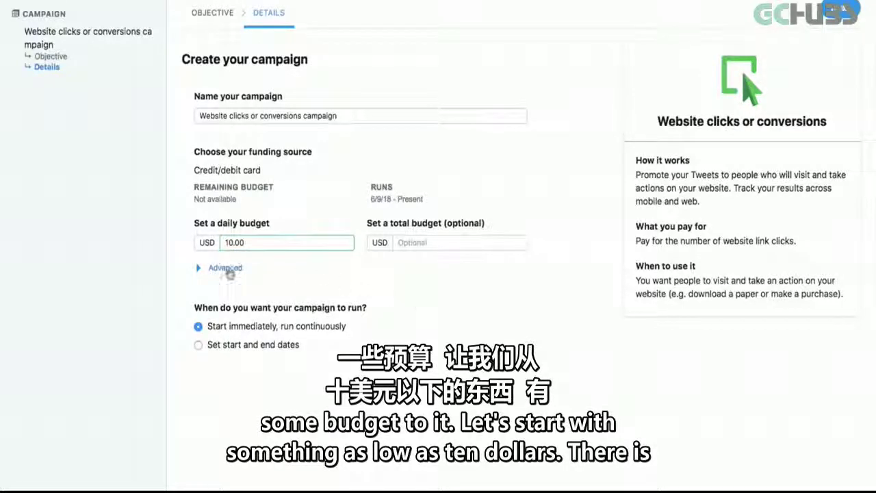
{"action": "left_click", "coordinate": [226, 269]}
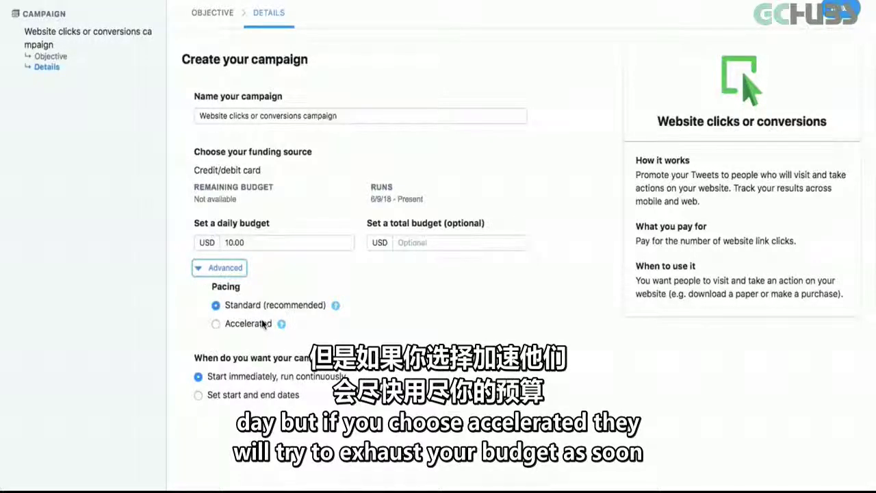
{"action": "scroll", "coordinate": [263, 324], "scroll_direction": "down", "scroll_amount": 2}
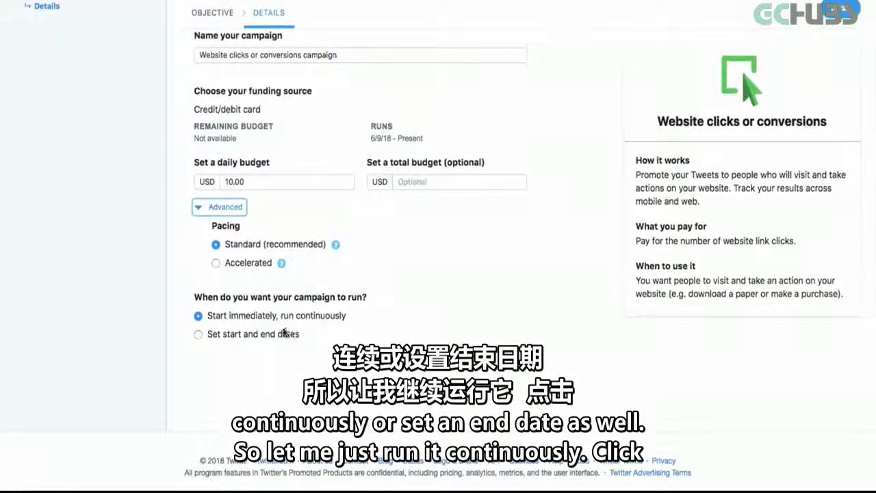
{"action": "left_click", "coordinate": [241, 339]}
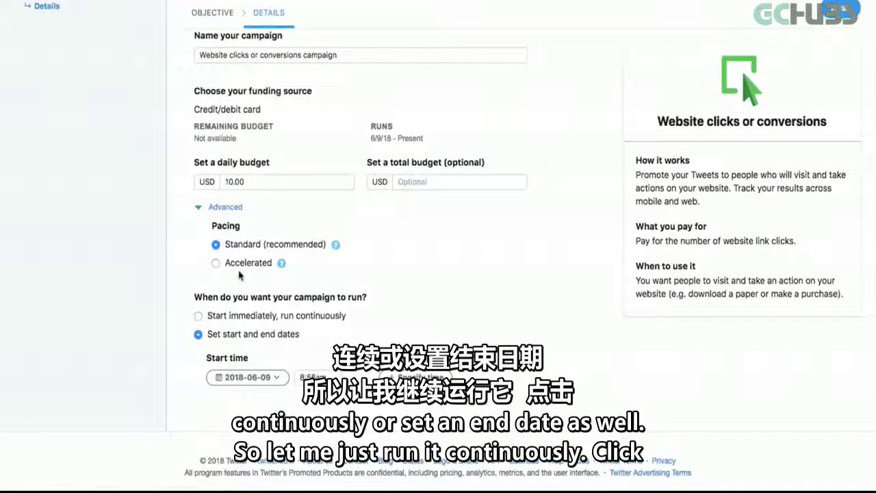
{"action": "left_click", "coordinate": [282, 316]}
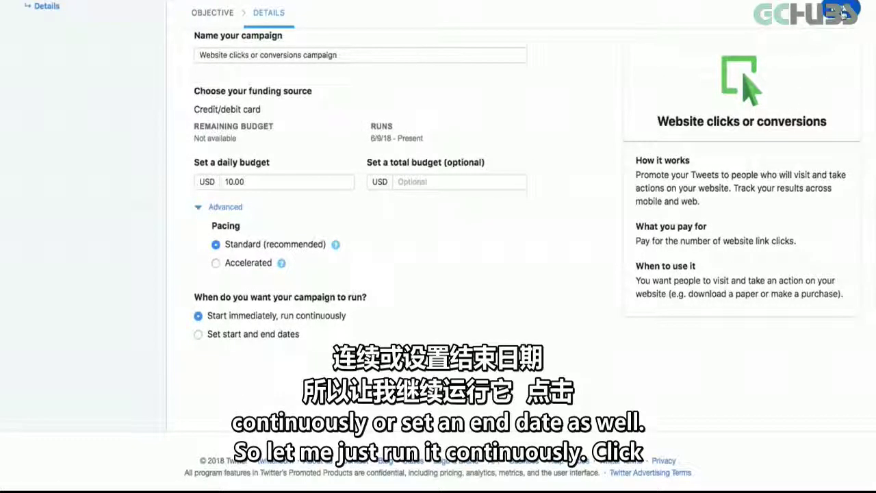
{"action": "left_click", "coordinate": [843, 13]}
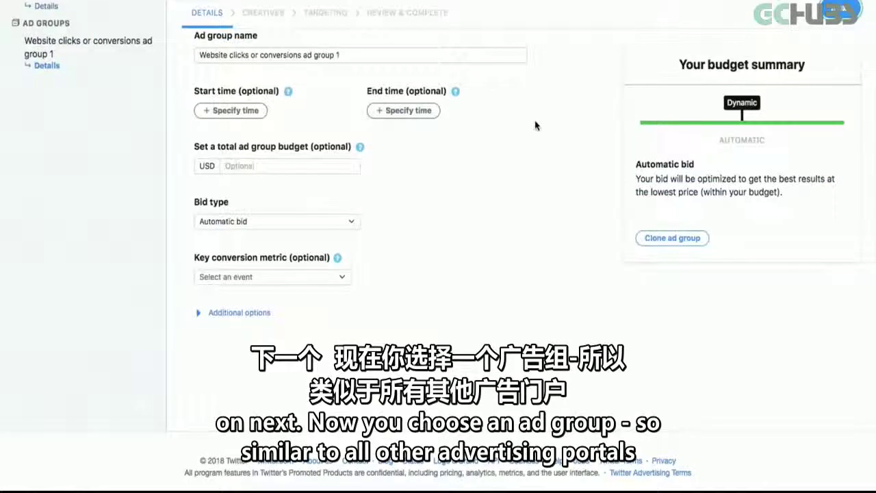
Leave the ad group's total budget and start/end times blank, then open the Bid type dropdown
{"action": "scroll", "coordinate": [364, 219], "scroll_direction": "up", "scroll_amount": 2}
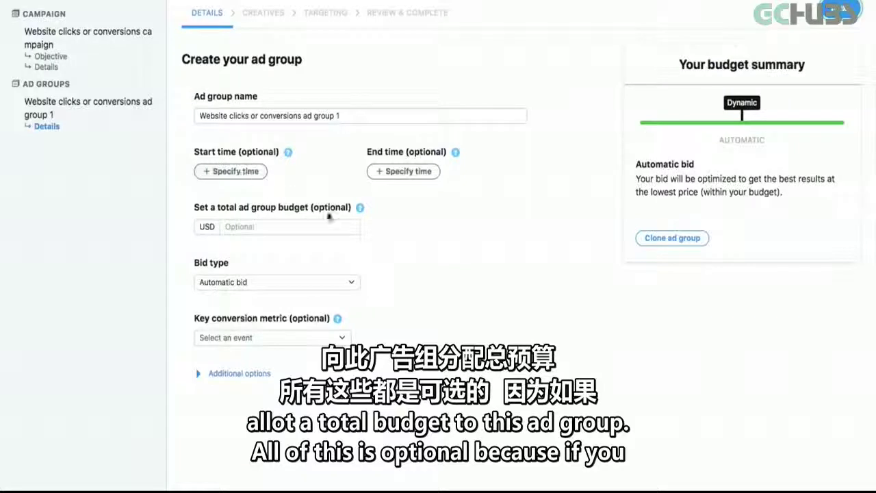
{"action": "left_click", "coordinate": [237, 227]}
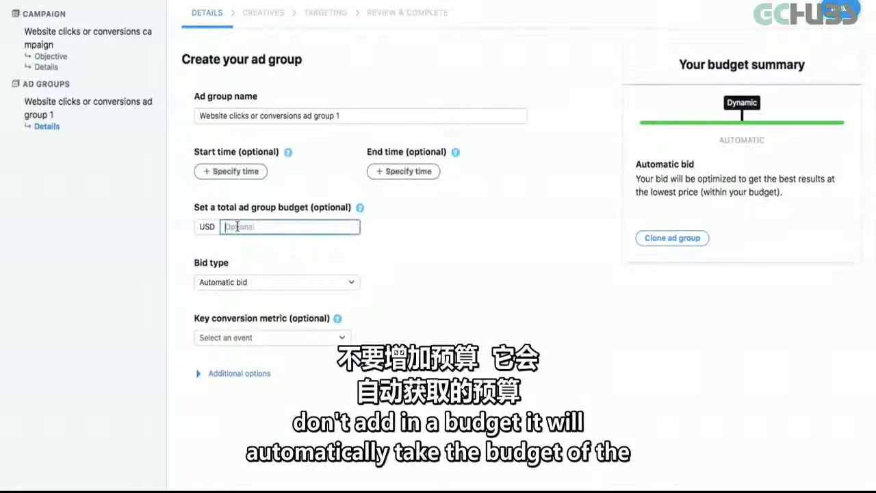
{"action": "left_click", "coordinate": [78, 125]}
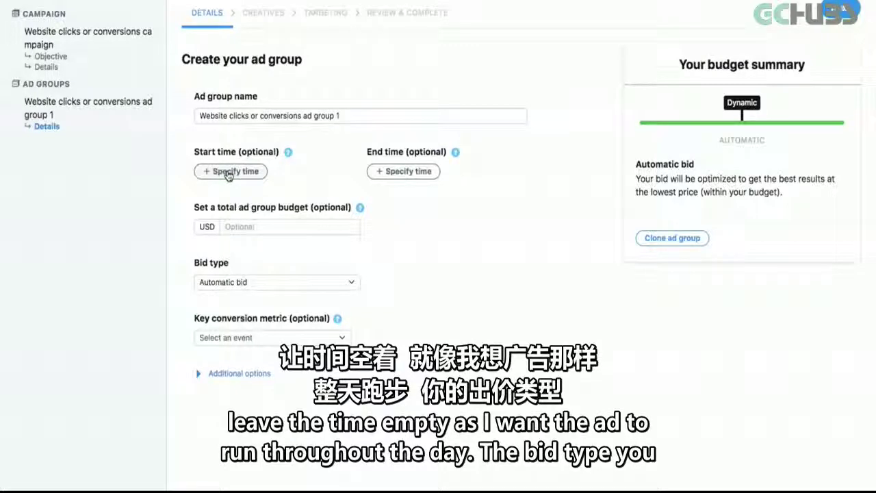
{"action": "left_click", "coordinate": [305, 287]}
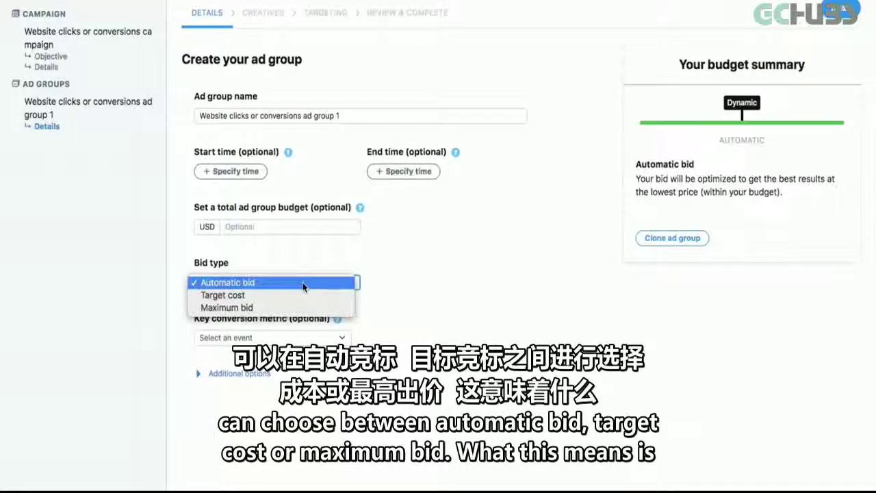
Set the ad group bid to a Maximum bid of USD 2.00
{"action": "left_click", "coordinate": [235, 296]}
{"action": "left_click", "coordinate": [409, 282]}
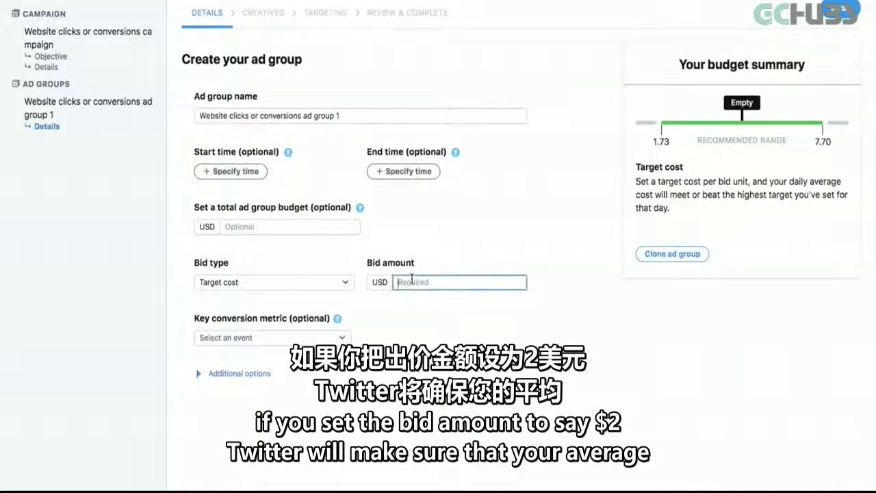
{"action": "type", "text": "2"}
{"action": "left_click", "coordinate": [407, 317]}
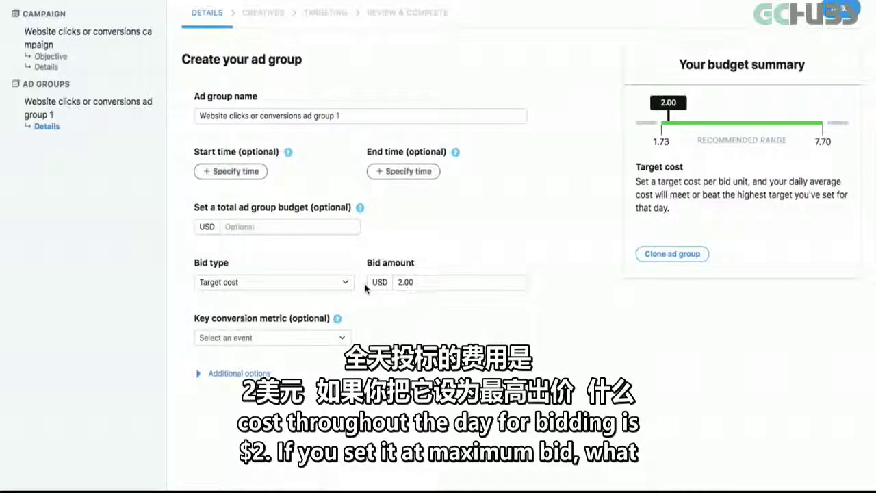
{"action": "left_click", "coordinate": [346, 283]}
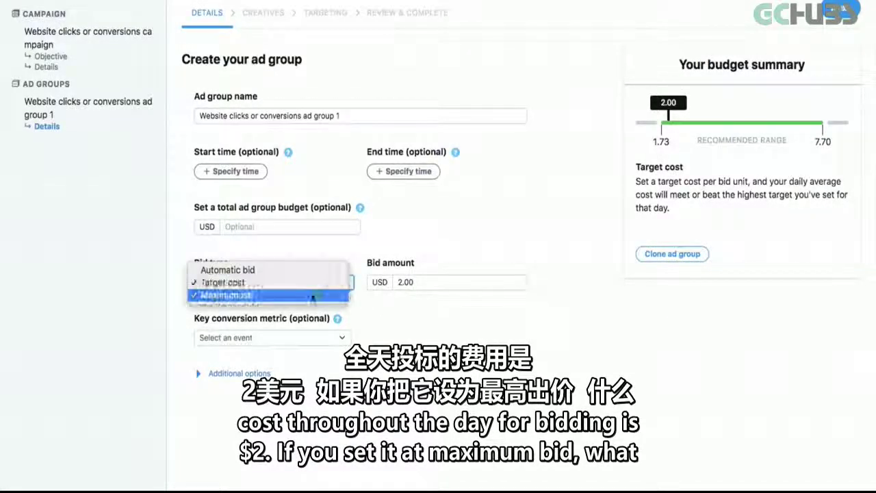
{"action": "left_click", "coordinate": [339, 296]}
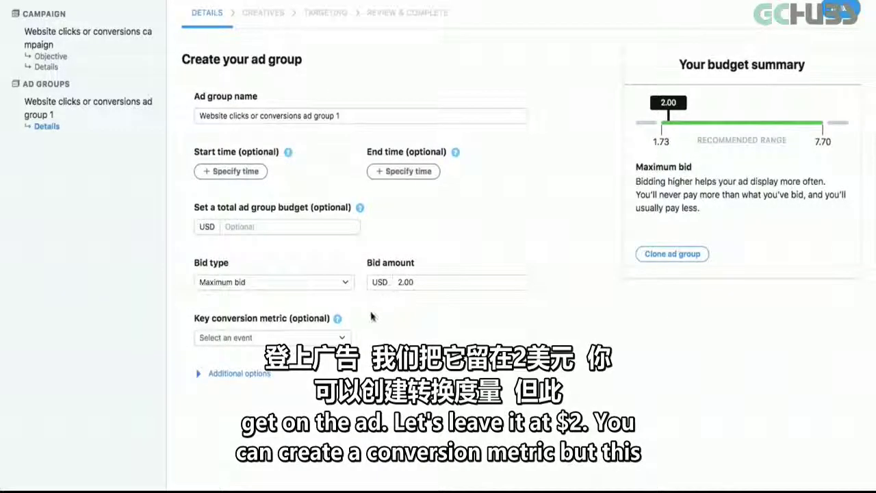
Leave the conversion event unset and review the additional ad group options
{"action": "left_click", "coordinate": [315, 340]}
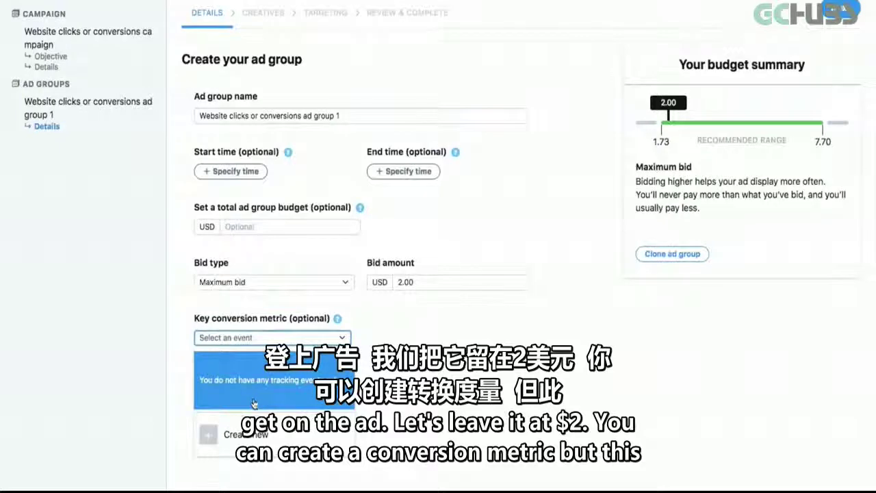
{"action": "left_click", "coordinate": [274, 380]}
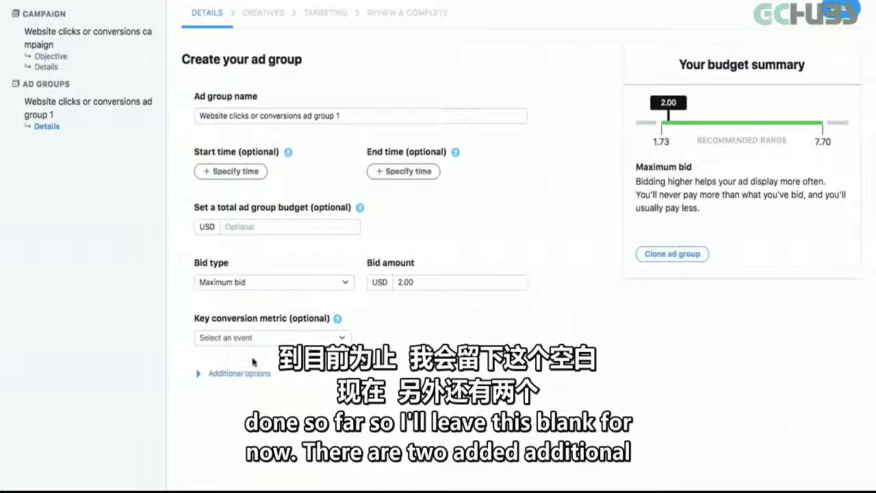
{"action": "left_click", "coordinate": [212, 374]}
{"action": "scroll", "coordinate": [203, 336], "scroll_direction": "down", "scroll_amount": 1}
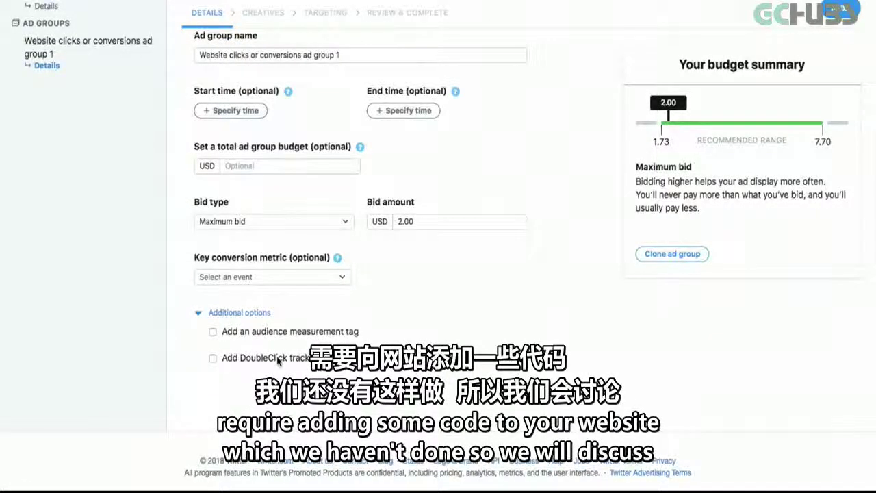
{"action": "left_click", "coordinate": [239, 315]}
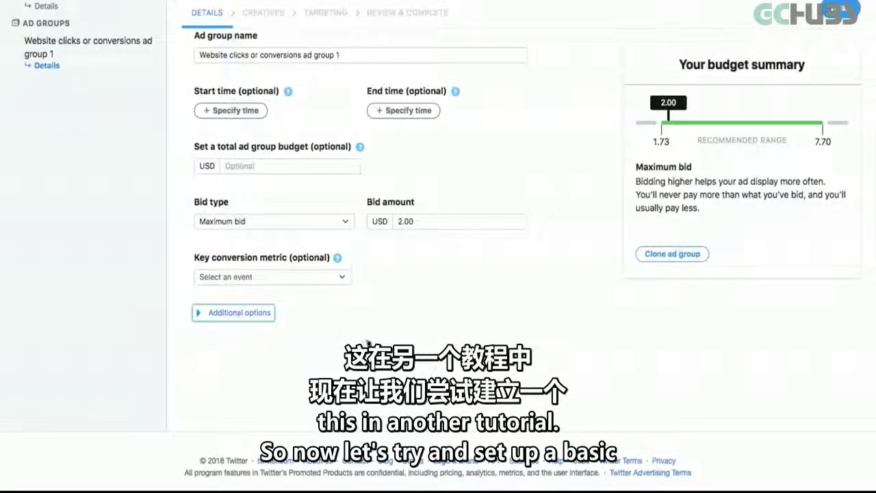
{"action": "scroll", "coordinate": [426, 218], "scroll_direction": "up", "scroll_amount": 2}
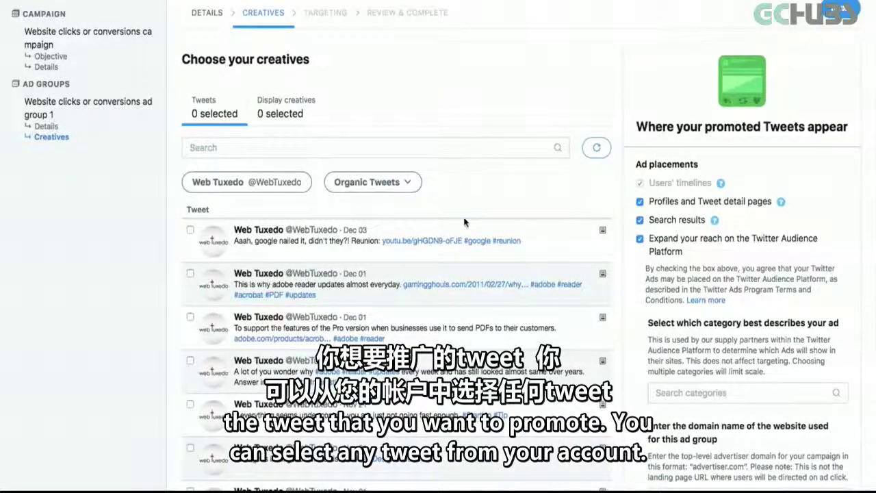
Select the Dec 03 'Aaah, google nailed it' tweet, keeping all placements checked
{"action": "scroll", "coordinate": [422, 317], "scroll_direction": "down", "scroll_amount": 5}
{"action": "scroll", "coordinate": [421, 316], "scroll_direction": "up", "scroll_amount": 3}
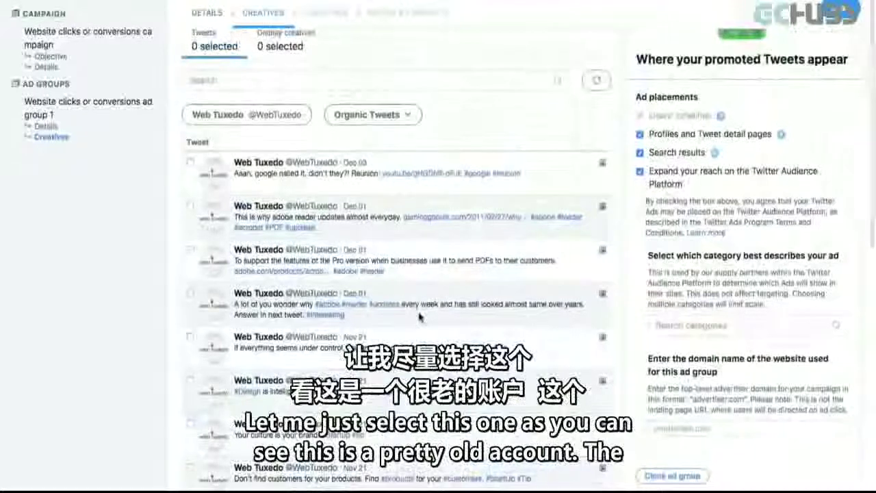
{"action": "left_click", "coordinate": [558, 183]}
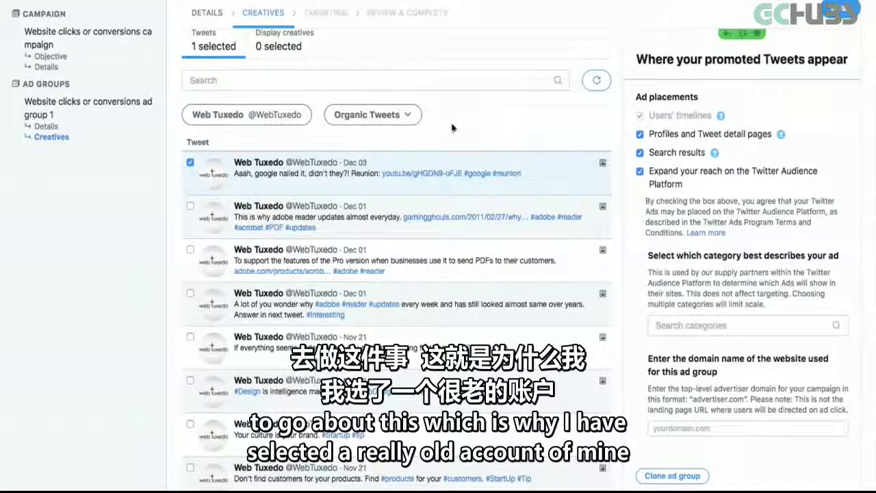
{"action": "scroll", "coordinate": [452, 127], "scroll_direction": "up", "scroll_amount": 2}
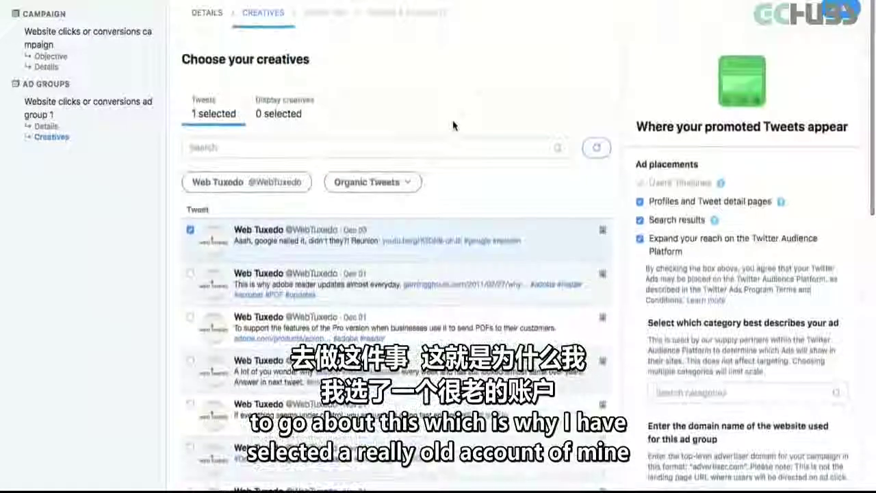
{"action": "scroll", "coordinate": [452, 126], "scroll_direction": "down", "scroll_amount": 3}
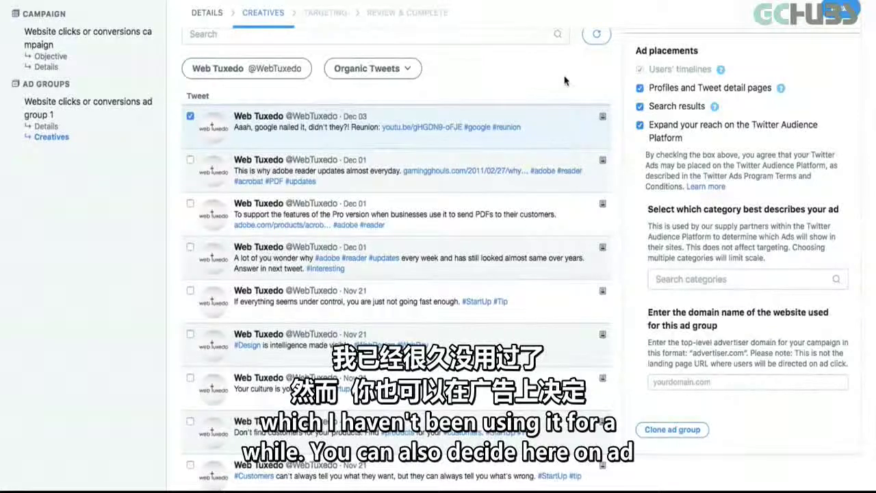
{"action": "scroll", "coordinate": [547, 89], "scroll_direction": "up", "scroll_amount": 2}
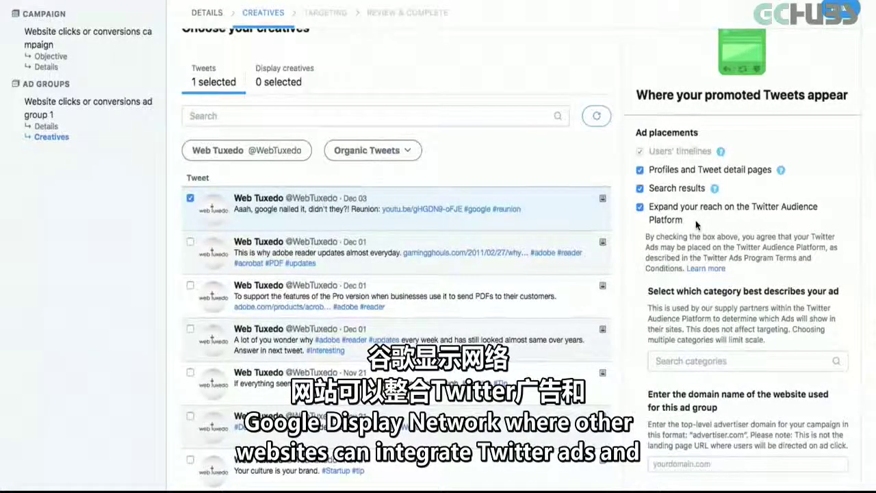
Tag the ad with the Marketing category and type the advertiser's website domain
{"action": "scroll", "coordinate": [660, 291], "scroll_direction": "down", "scroll_amount": 2}
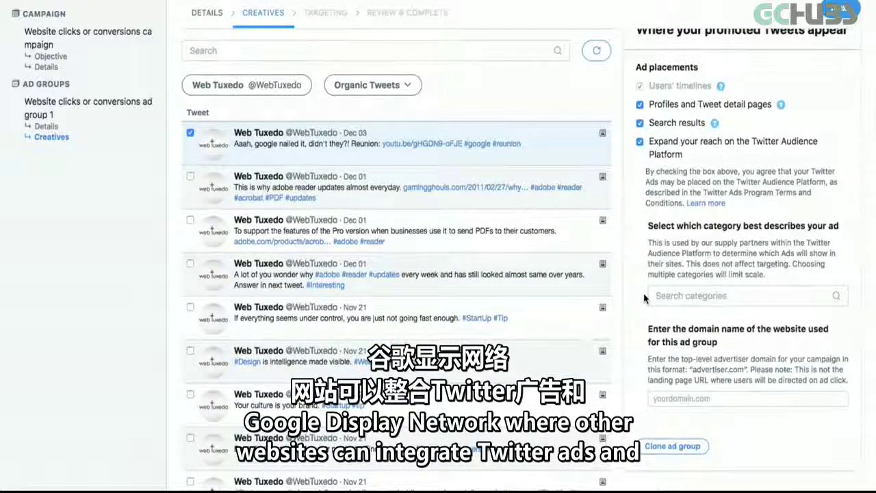
{"action": "scroll", "coordinate": [644, 297], "scroll_direction": "down", "scroll_amount": 1}
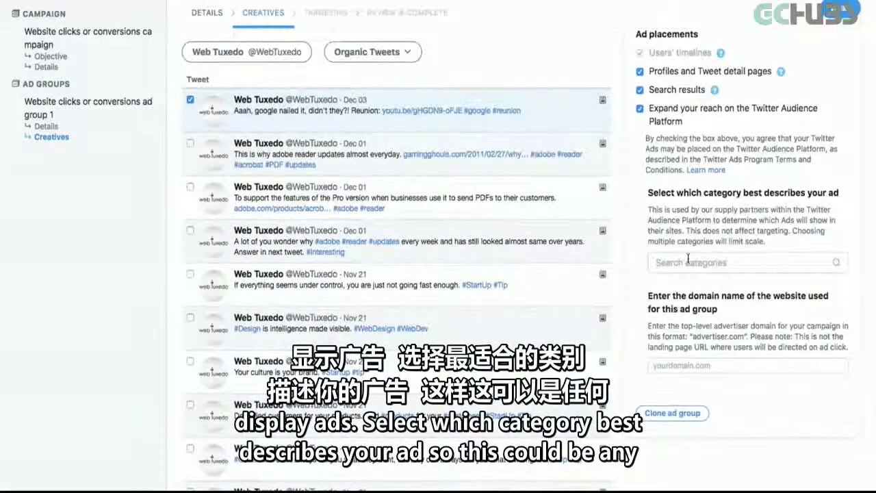
{"action": "left_click", "coordinate": [680, 261]}
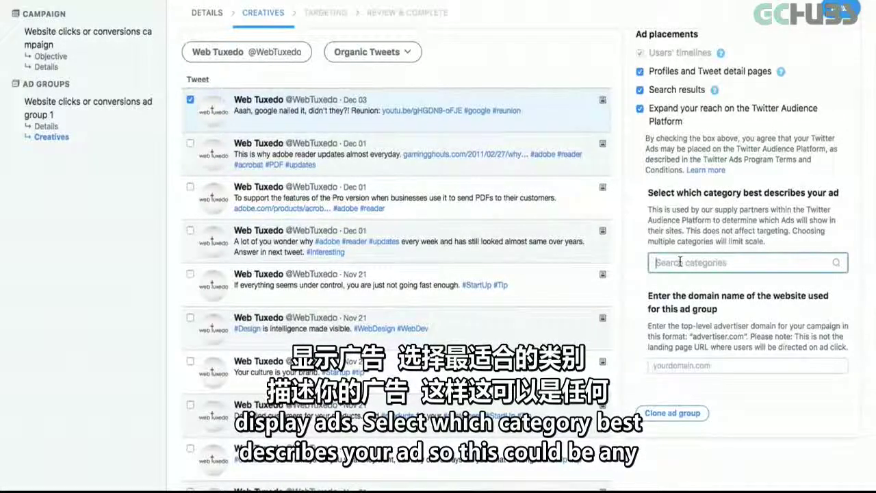
{"action": "type", "text": "marketing"}
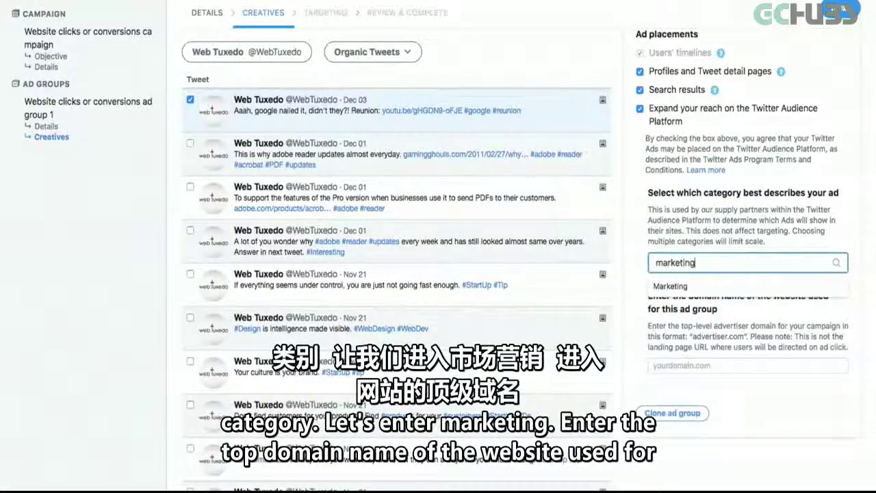
{"action": "left_click", "coordinate": [700, 286]}
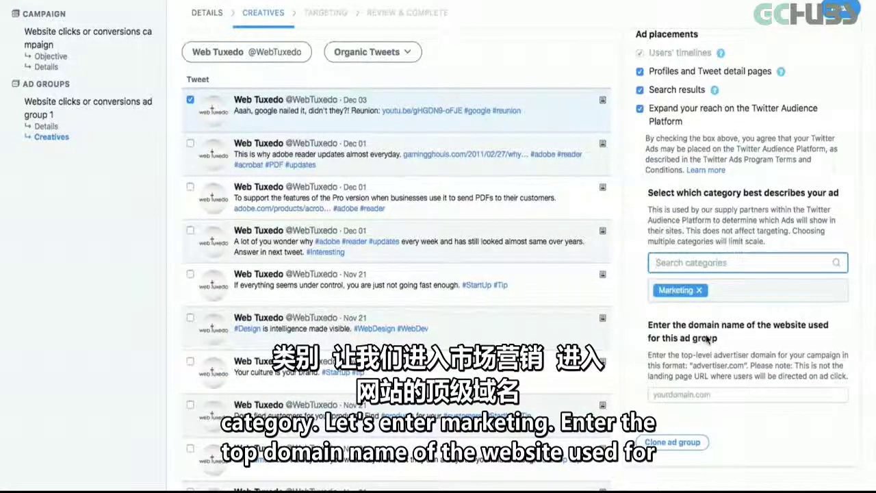
{"action": "left_click", "coordinate": [705, 393]}
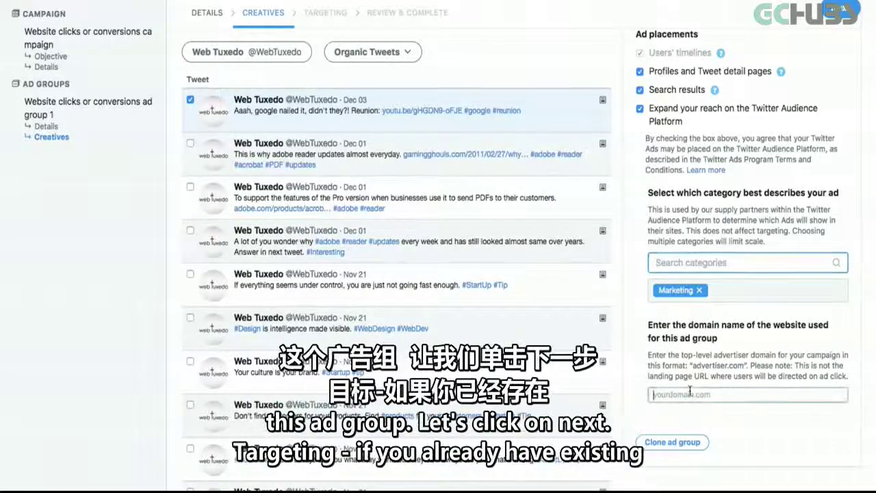
{"action": "type", "text": "virenbaid.com"}
{"action": "key", "text": "Home"}
{"action": "type", "text": "www."}
{"action": "left_click", "coordinate": [842, 18]}
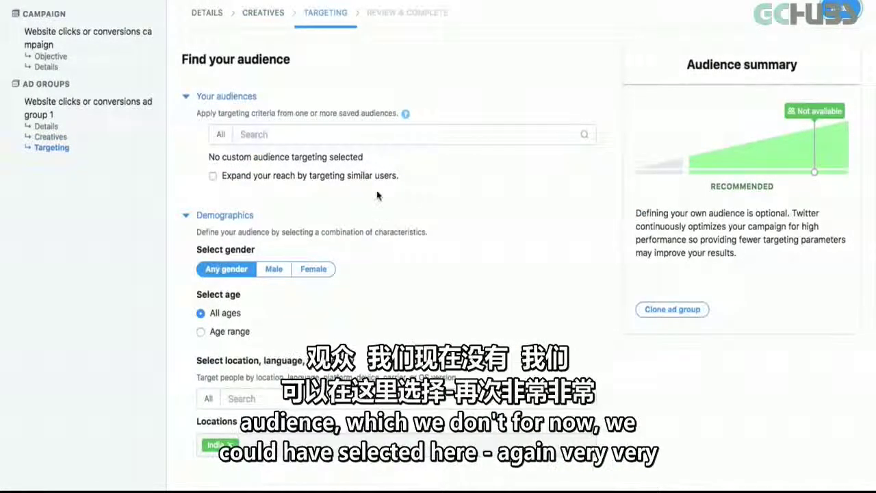
{"action": "left_click", "coordinate": [291, 132]}
{"action": "left_click", "coordinate": [445, 72]}
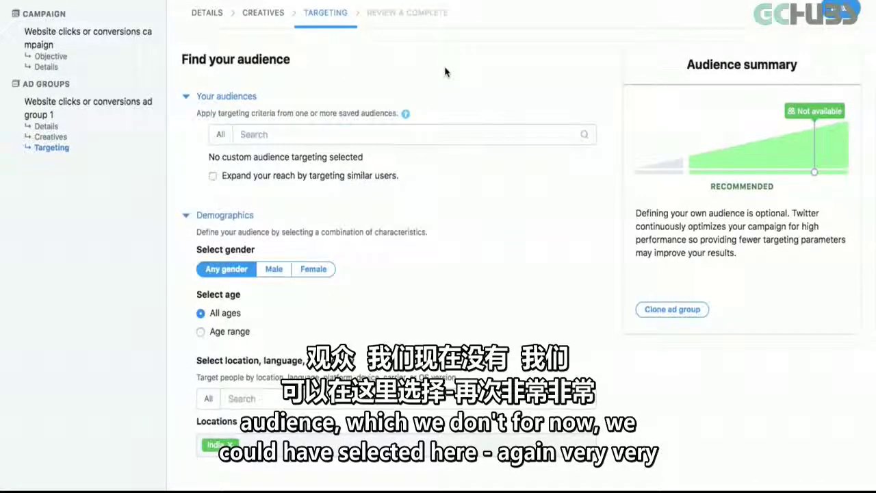
{"action": "left_click", "coordinate": [308, 142]}
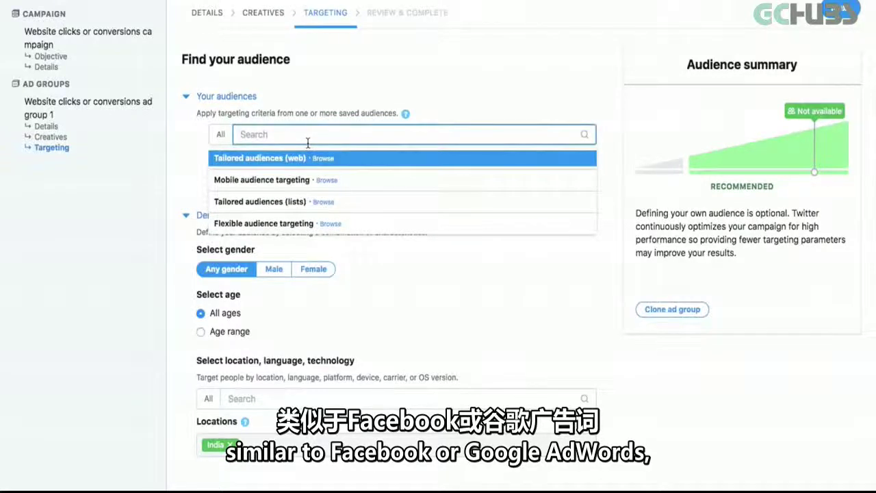
{"action": "left_click", "coordinate": [288, 176]}
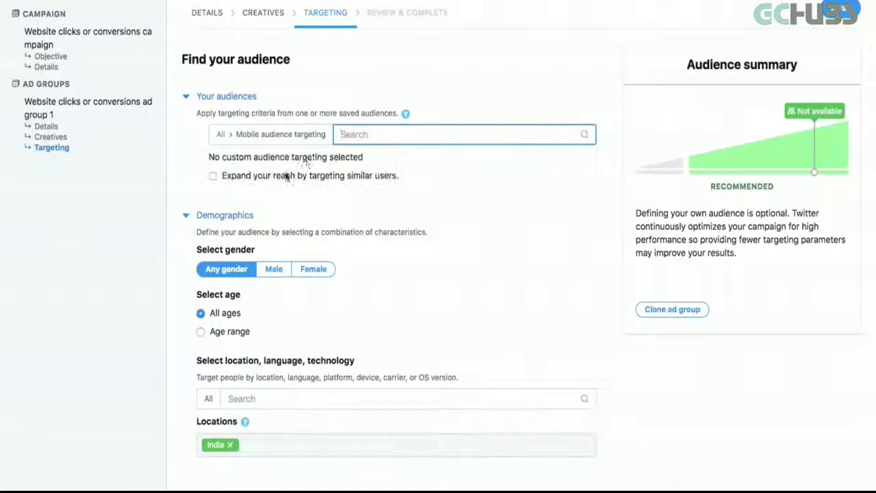
{"action": "left_click", "coordinate": [505, 112]}
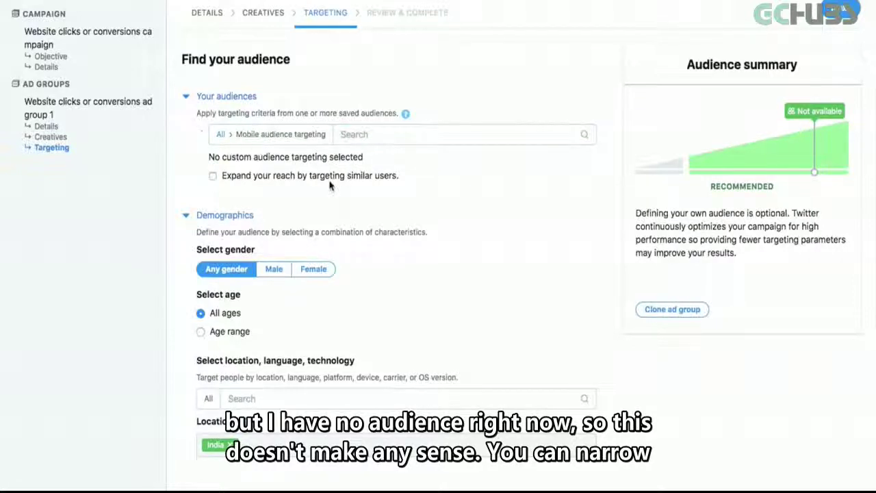
Restrict the audience to the 18 to 24 age range
{"action": "scroll", "coordinate": [306, 195], "scroll_direction": "down", "scroll_amount": 2}
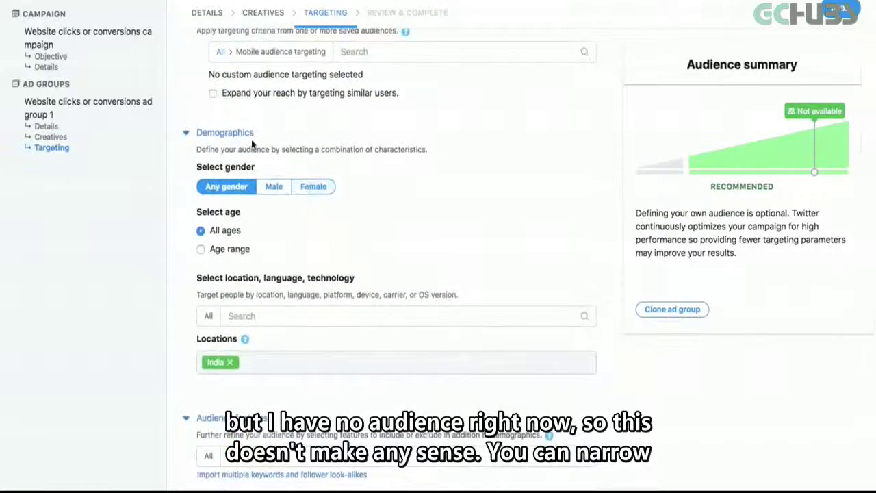
{"action": "scroll", "coordinate": [247, 135], "scroll_direction": "down", "scroll_amount": 2}
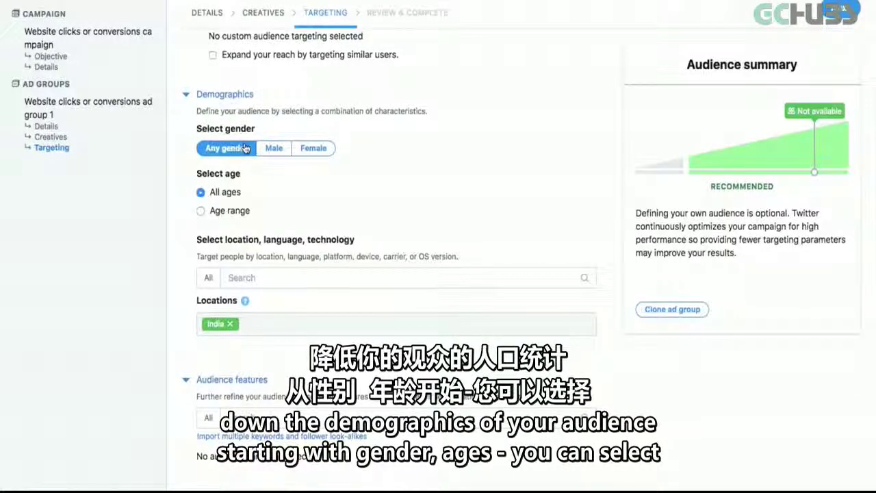
{"action": "left_click", "coordinate": [202, 210]}
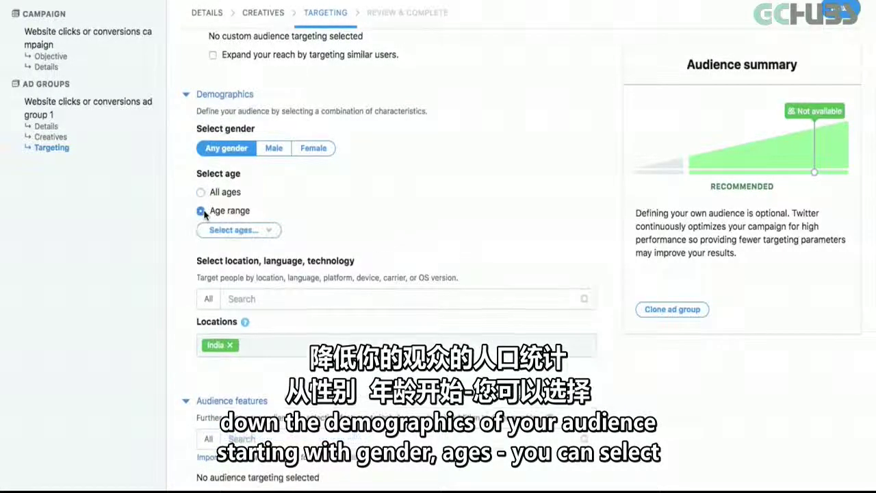
{"action": "left_click", "coordinate": [233, 231]}
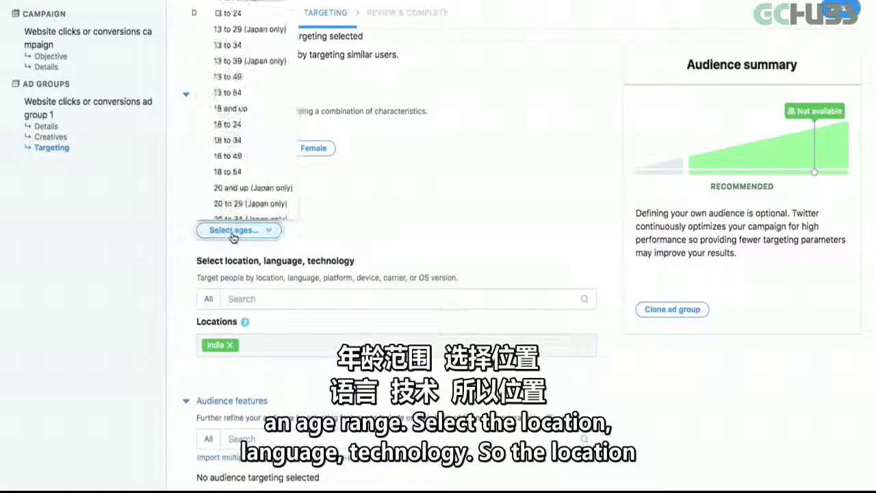
{"action": "left_click", "coordinate": [232, 125]}
{"action": "scroll", "coordinate": [389, 221], "scroll_direction": "down", "scroll_amount": 3}
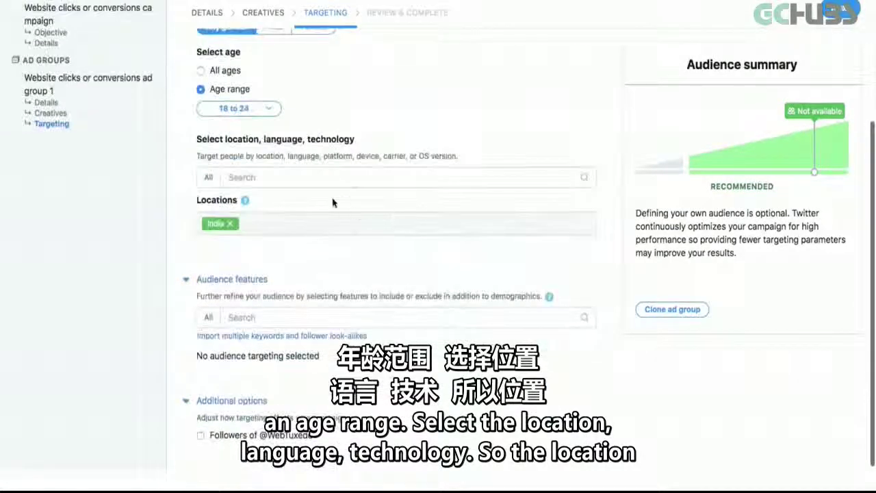
Add Android as the targeted platform
{"action": "left_click", "coordinate": [292, 179]}
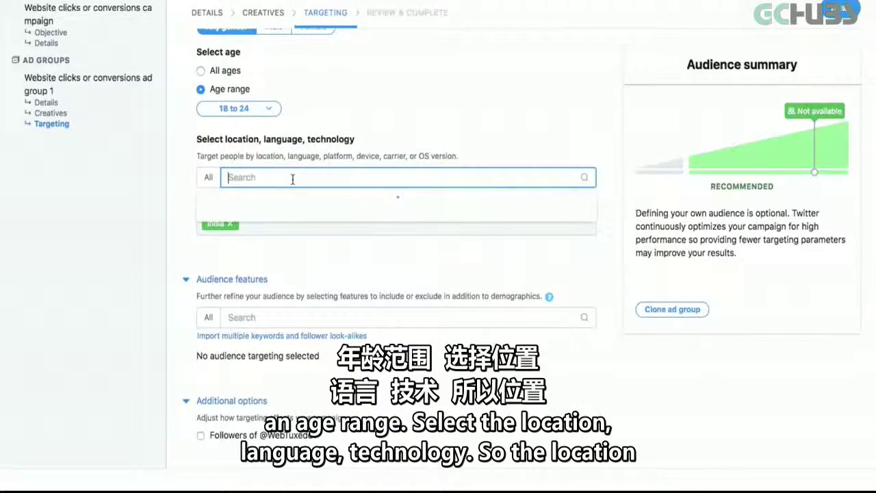
{"action": "left_click", "coordinate": [182, 218]}
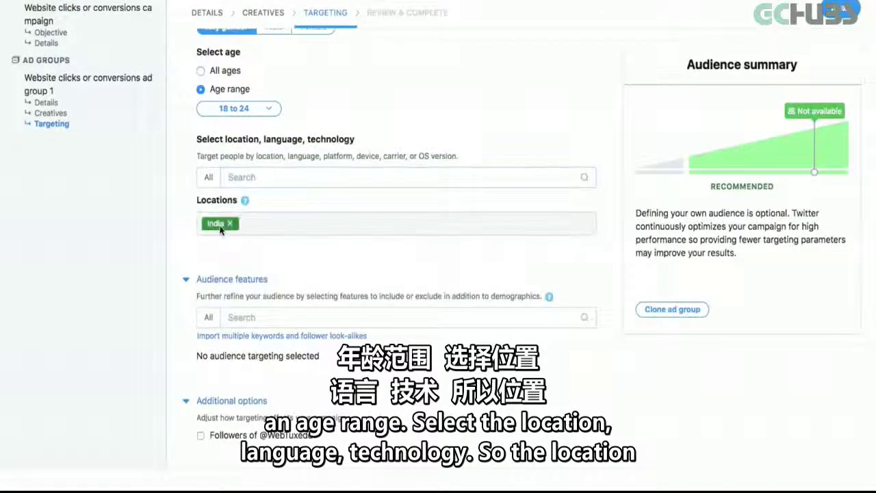
{"action": "left_click", "coordinate": [238, 173]}
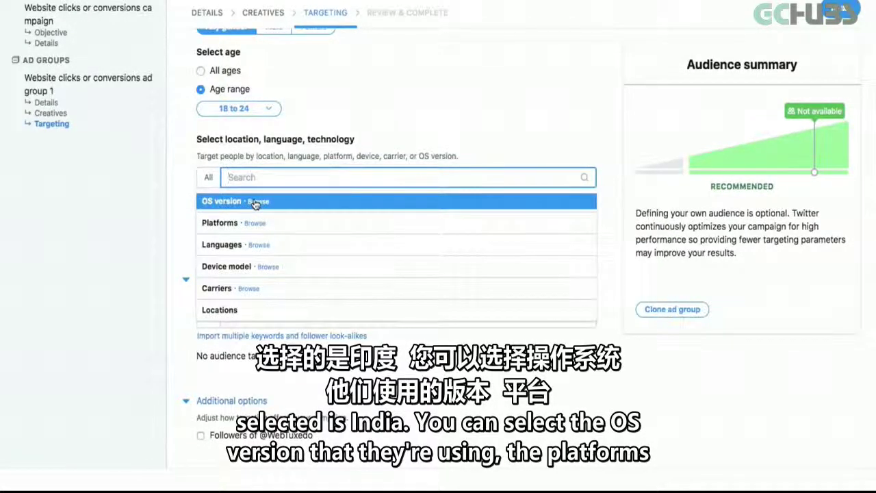
{"action": "left_click", "coordinate": [253, 223]}
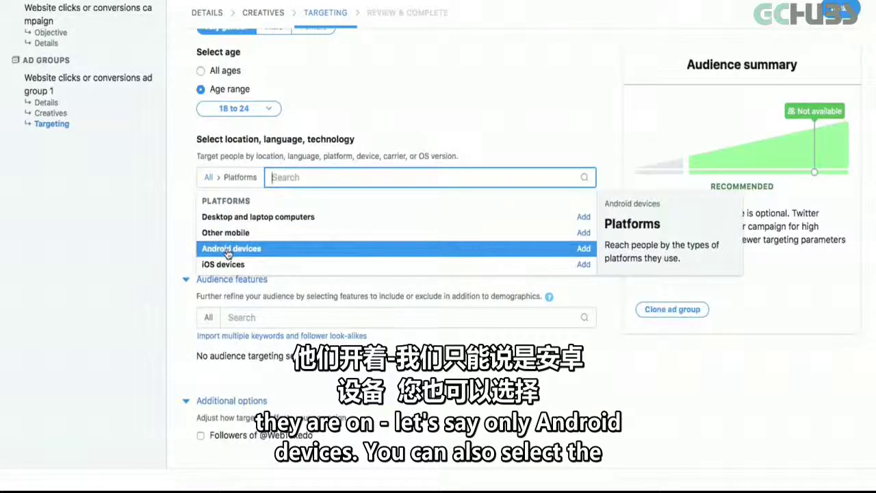
{"action": "left_click", "coordinate": [580, 249]}
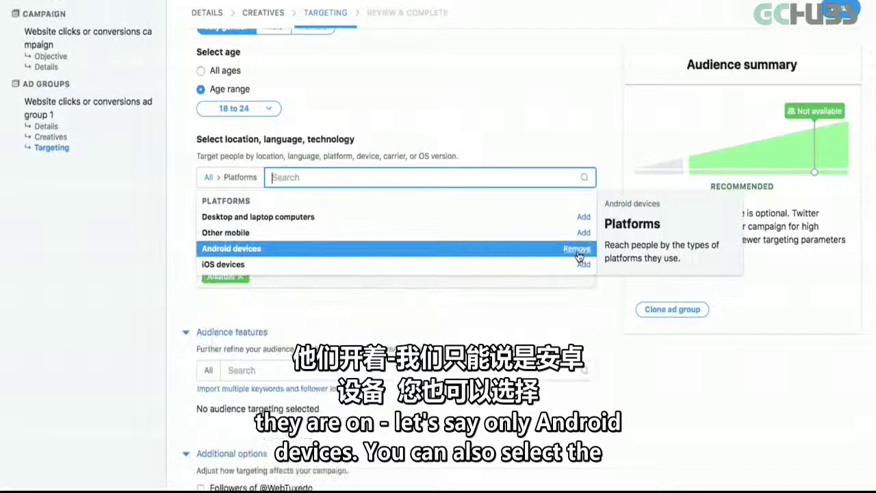
{"action": "left_click", "coordinate": [548, 141]}
Add English as the targeted language
{"action": "left_click", "coordinate": [205, 178]}
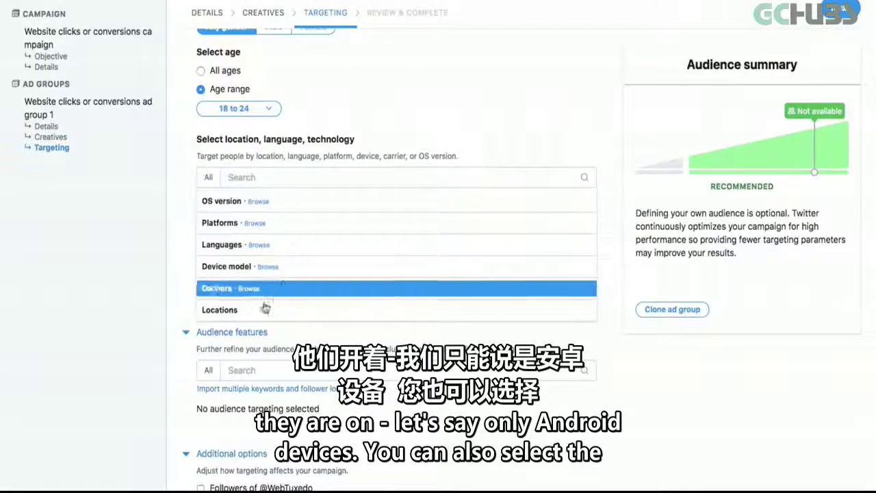
{"action": "left_click", "coordinate": [261, 252]}
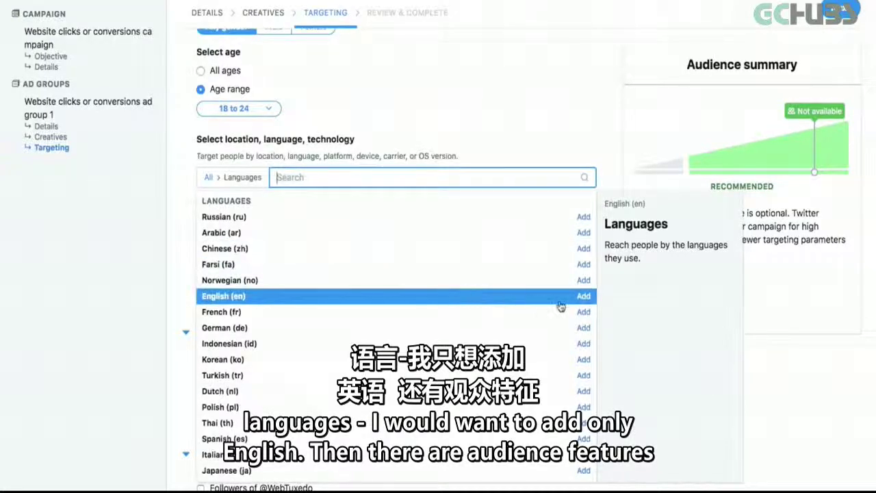
{"action": "left_click", "coordinate": [582, 297]}
{"action": "left_click", "coordinate": [554, 122]}
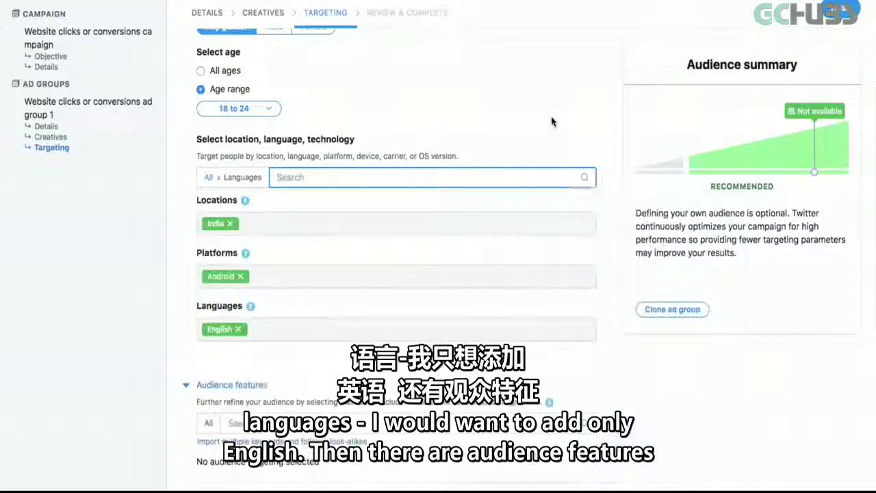
{"action": "scroll", "coordinate": [248, 176], "scroll_direction": "down", "scroll_amount": 3}
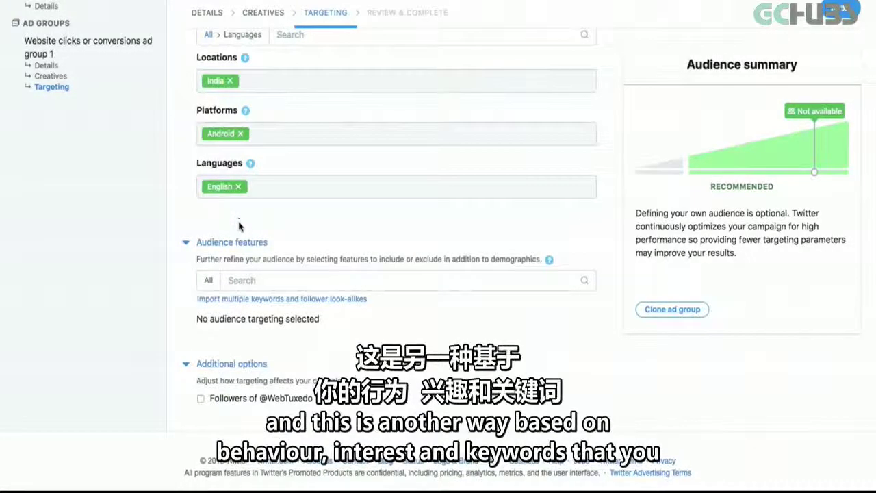
Add the Business — Marketing interest to the audience targeting
{"action": "left_click", "coordinate": [229, 279]}
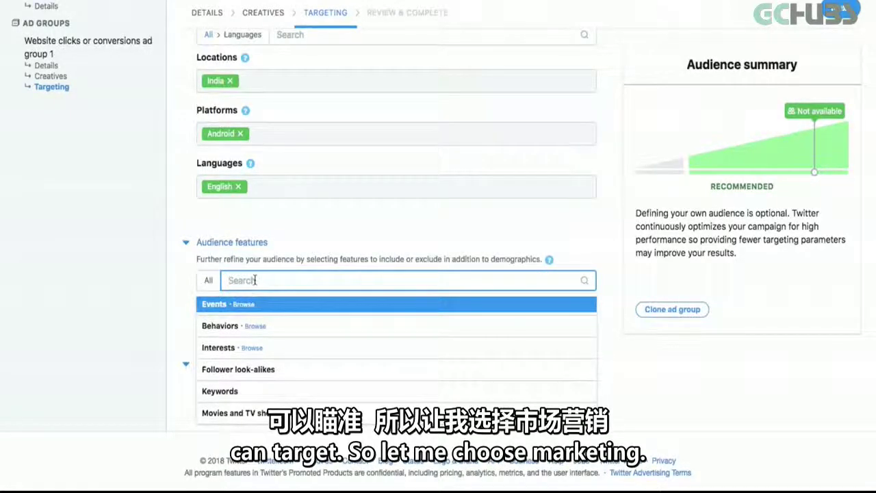
{"action": "type", "text": "marketing"}
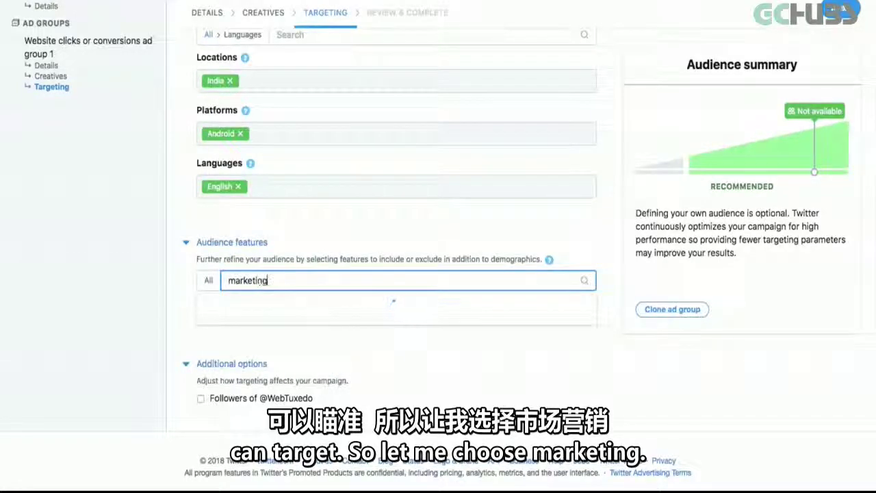
{"action": "left_click", "coordinate": [274, 38]}
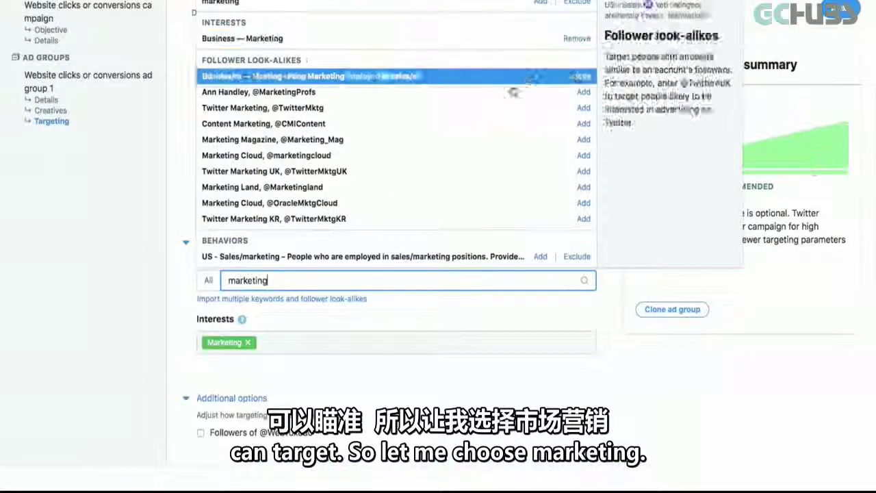
Add 'facebook ads' and 'adwords' as targeting keywords
{"action": "type", "text": "facebook ads"}
{"action": "key", "text": "Return"}
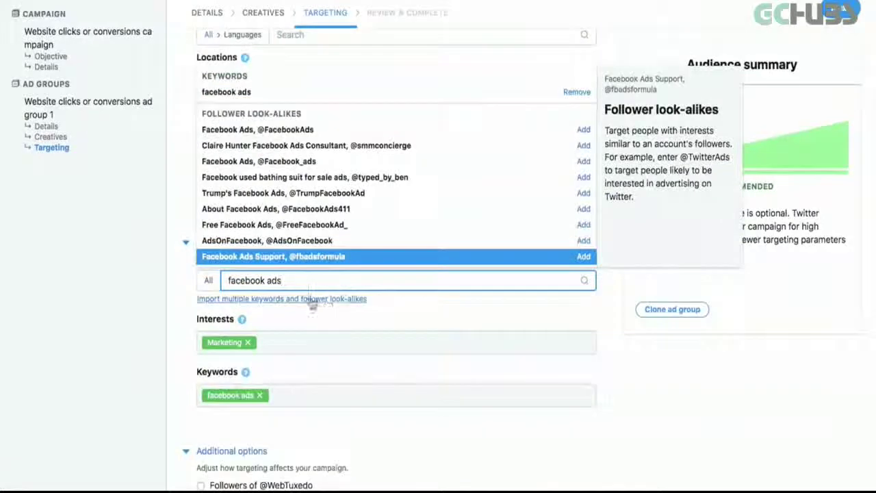
{"action": "type", "text": "adwords"}
{"action": "key", "text": "Return"}
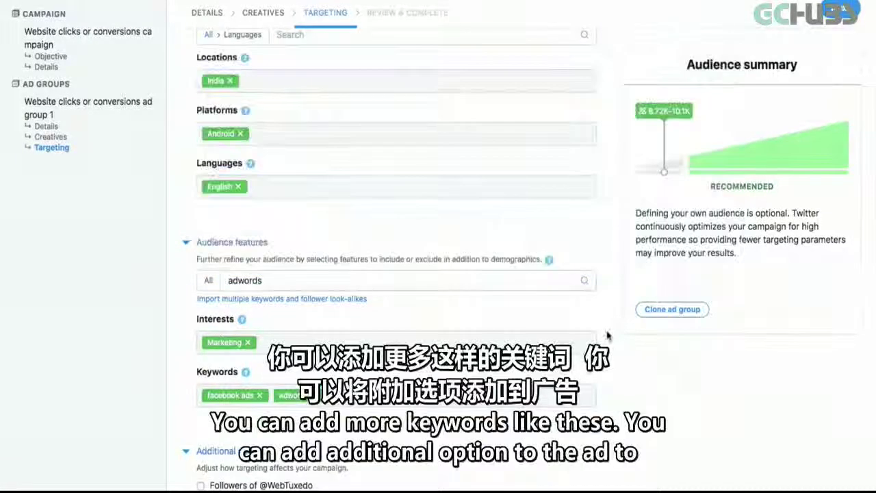
{"action": "scroll", "coordinate": [606, 336], "scroll_direction": "down", "scroll_amount": 2}
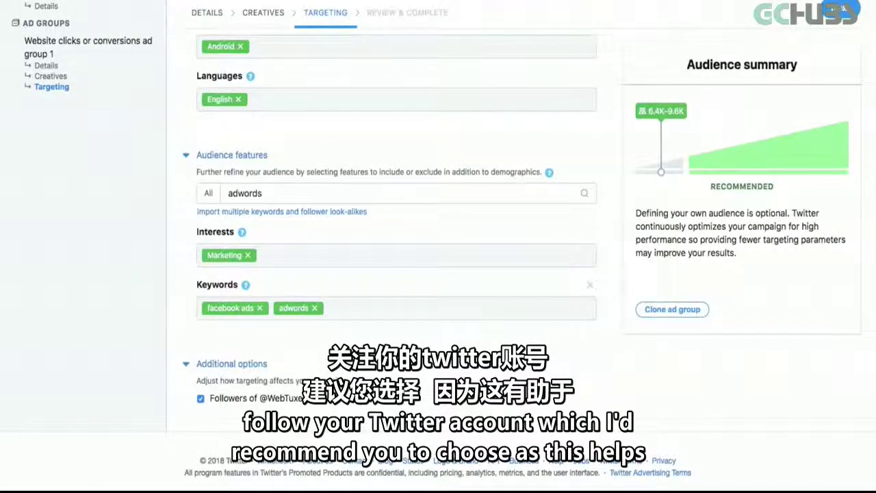
{"action": "scroll", "coordinate": [616, 326], "scroll_direction": "up", "scroll_amount": 15}
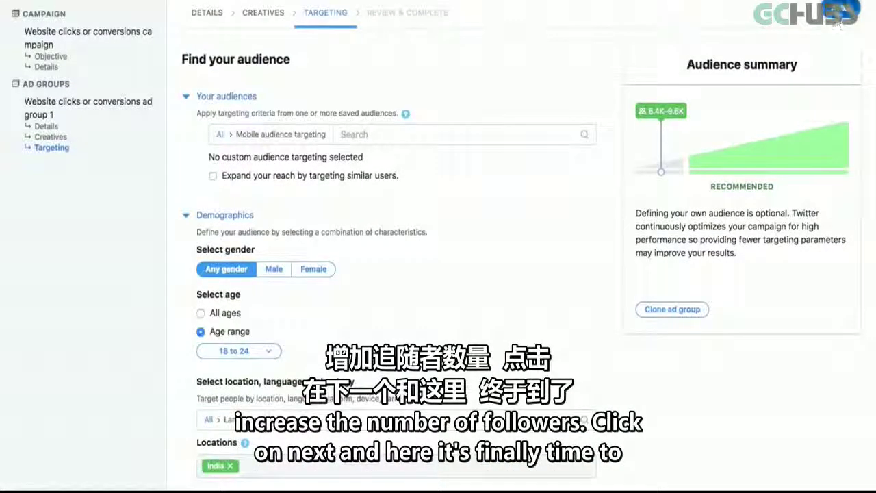
Go to Review & Complete and check the budget, ad group bid and audience targeting summary
{"action": "left_click", "coordinate": [841, 9]}
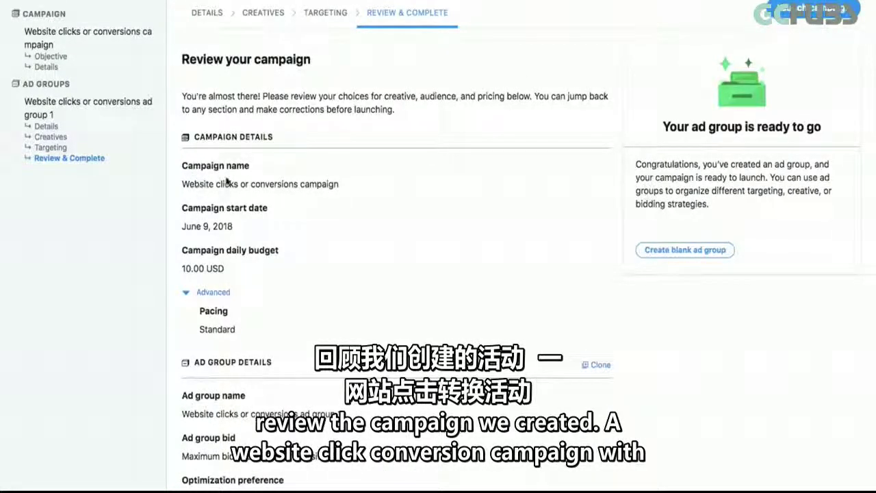
{"action": "scroll", "coordinate": [239, 237], "scroll_direction": "down", "scroll_amount": 2}
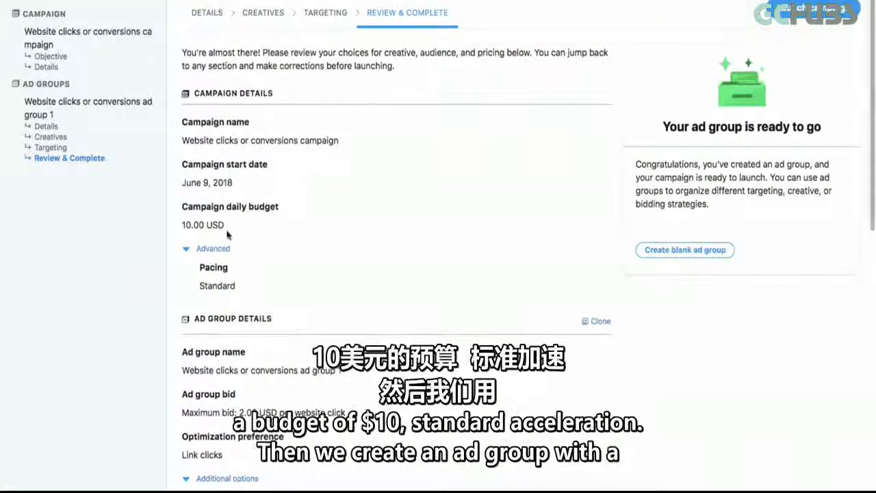
{"action": "scroll", "coordinate": [223, 230], "scroll_direction": "down", "scroll_amount": 4}
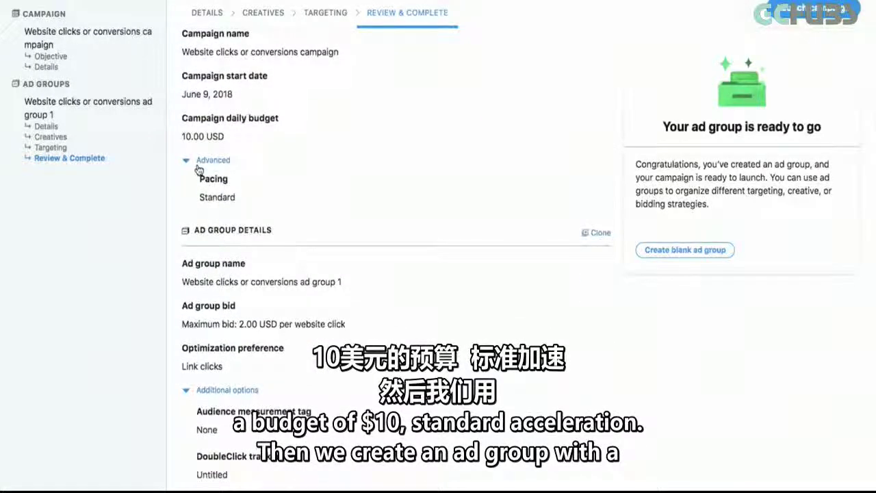
{"action": "scroll", "coordinate": [205, 178], "scroll_direction": "down", "scroll_amount": 6}
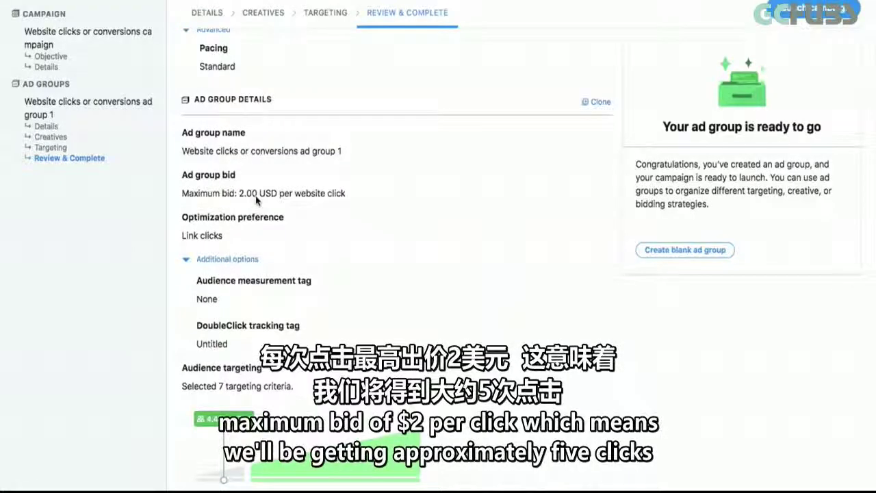
{"action": "scroll", "coordinate": [241, 211], "scroll_direction": "up", "scroll_amount": 3}
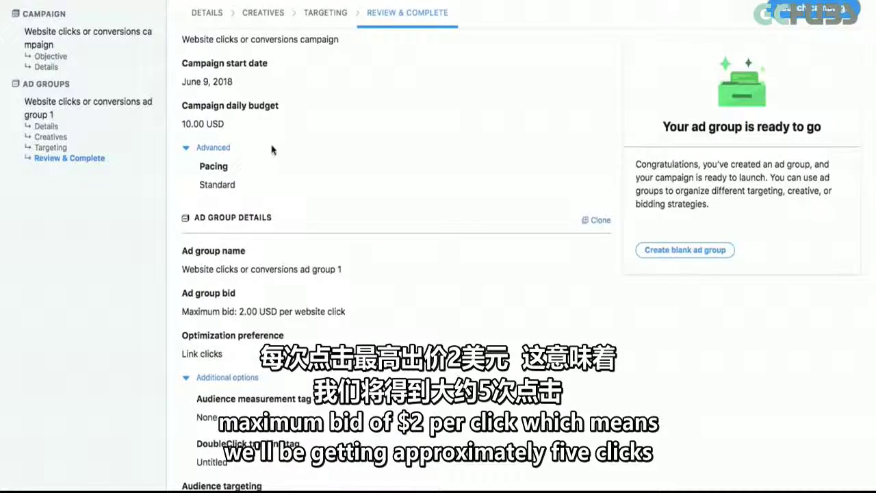
{"action": "scroll", "coordinate": [281, 284], "scroll_direction": "down", "scroll_amount": 3}
{"action": "scroll", "coordinate": [281, 284], "scroll_direction": "down", "scroll_amount": 3}
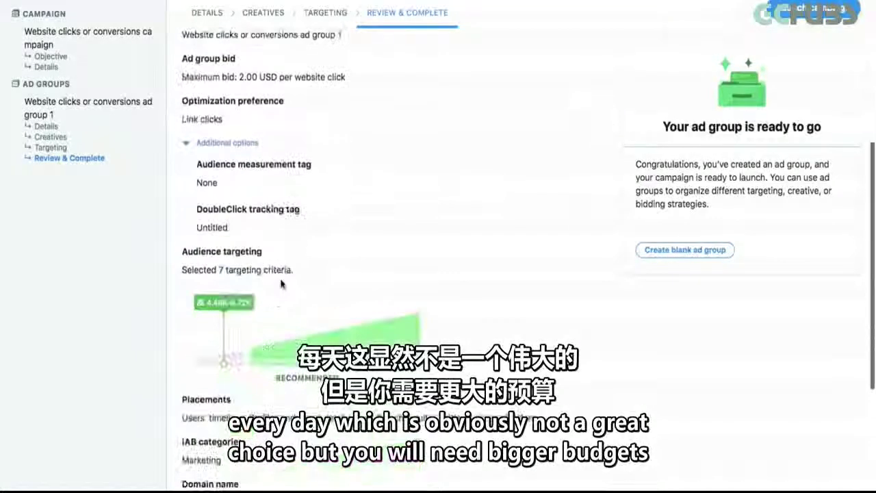
{"action": "left_click_drag", "start_coordinate": [307, 177], "coordinate": [374, 299]}
{"action": "left_click", "coordinate": [388, 282]}
Review the remaining ad group details and promoted tweet, then launch the campaign
{"action": "scroll", "coordinate": [387, 274], "scroll_direction": "up", "scroll_amount": 5}
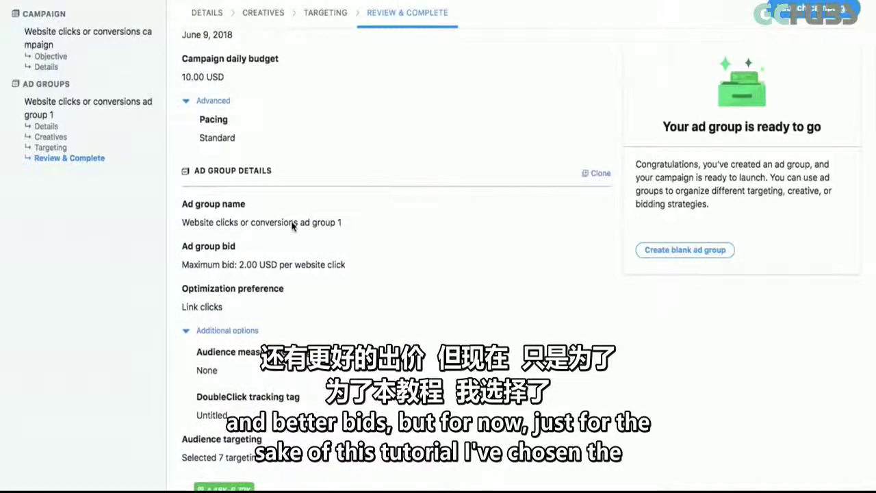
{"action": "scroll", "coordinate": [293, 226], "scroll_direction": "down", "scroll_amount": 3}
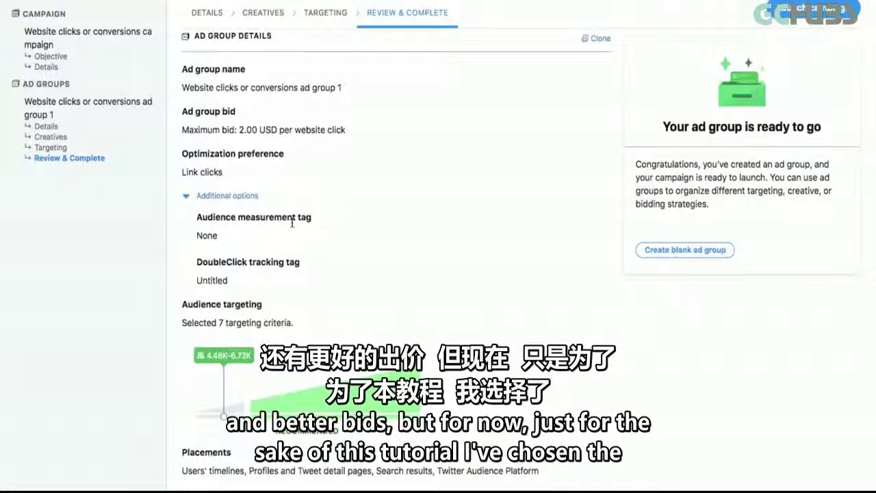
{"action": "scroll", "coordinate": [293, 225], "scroll_direction": "down", "scroll_amount": 4}
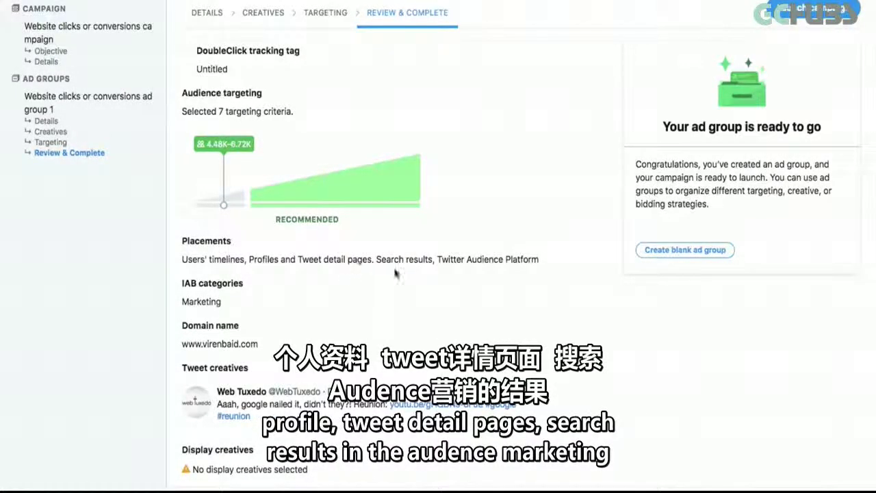
{"action": "scroll", "coordinate": [394, 272], "scroll_direction": "down", "scroll_amount": 1}
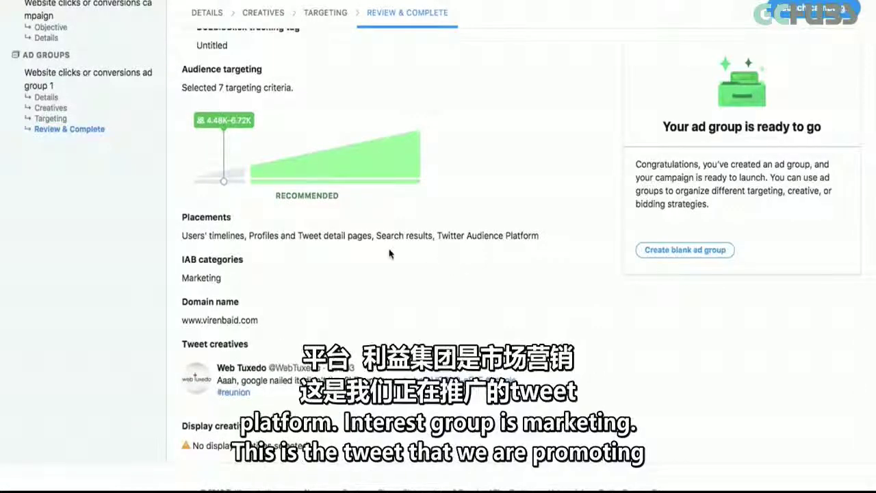
{"action": "scroll", "coordinate": [202, 286], "scroll_direction": "down", "scroll_amount": 1}
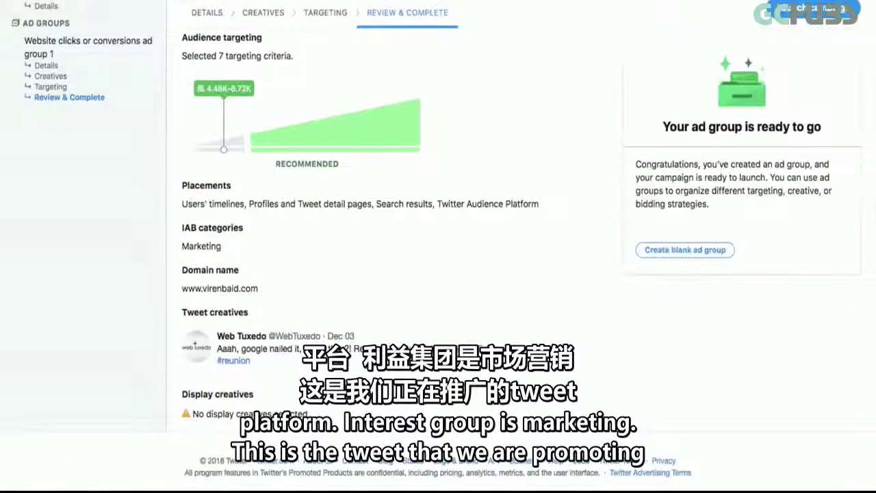
{"action": "scroll", "coordinate": [505, 249], "scroll_direction": "up", "scroll_amount": 4}
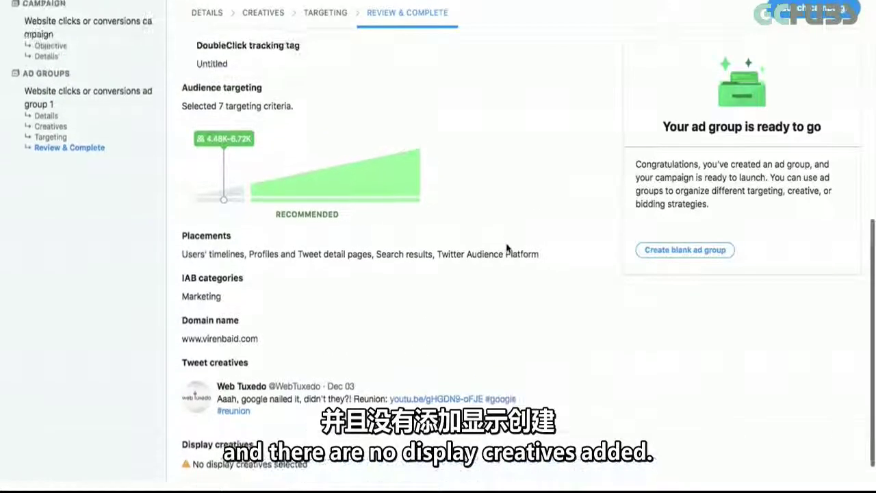
{"action": "scroll", "coordinate": [536, 273], "scroll_direction": "up", "scroll_amount": 10}
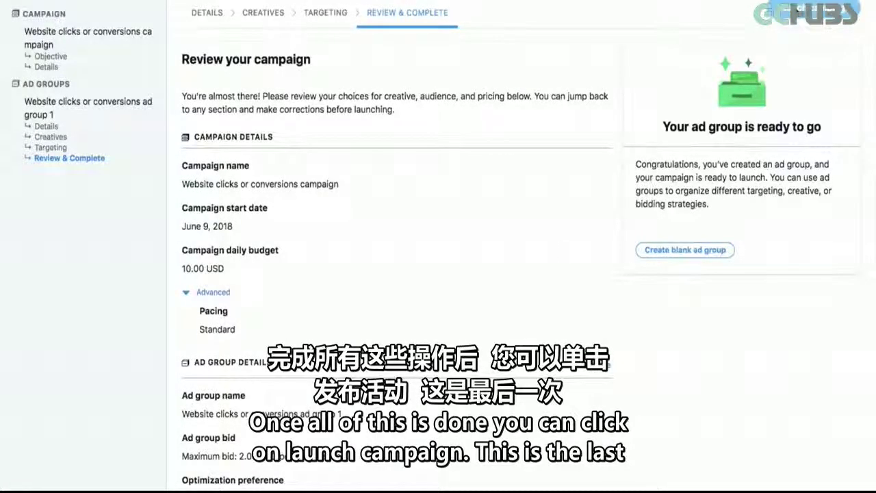
{"action": "left_click", "coordinate": [802, 11]}
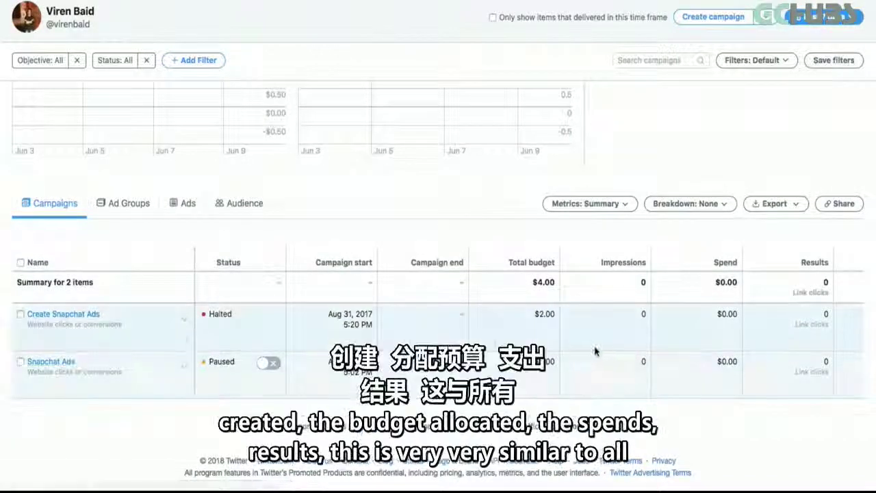
From the campaigns list, open Create Snapchat Ads and its Image Ad ad group
{"action": "scroll", "coordinate": [595, 349], "scroll_direction": "right", "scroll_amount": 3}
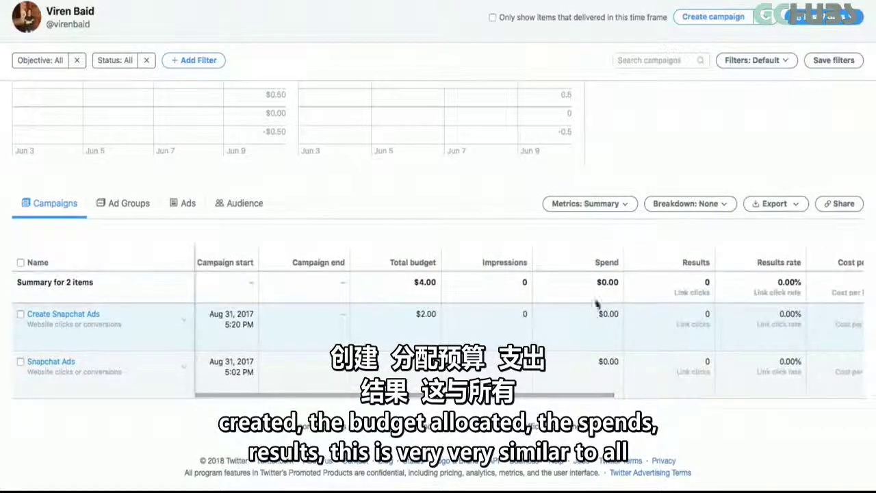
{"action": "scroll", "coordinate": [810, 391], "scroll_direction": "right", "scroll_amount": 5}
{"action": "scroll", "coordinate": [810, 392], "scroll_direction": "right", "scroll_amount": 1}
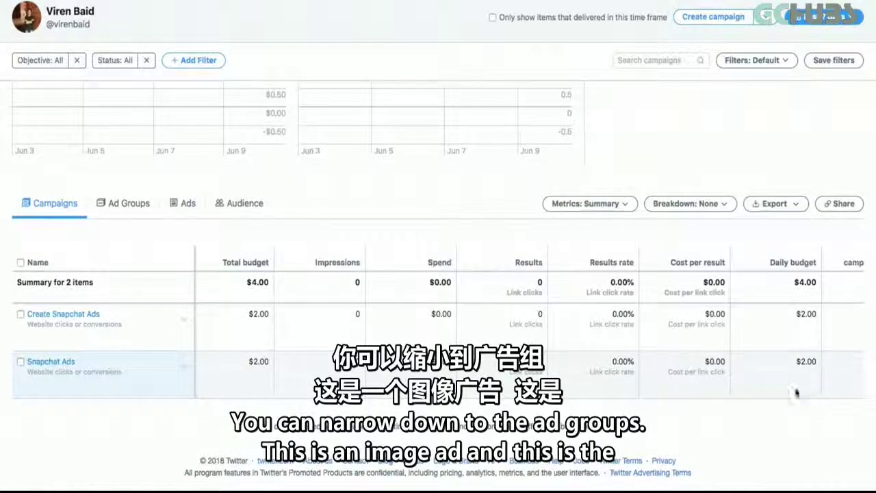
{"action": "scroll", "coordinate": [436, 330], "scroll_direction": "left", "scroll_amount": 3}
{"action": "scroll", "coordinate": [436, 329], "scroll_direction": "left", "scroll_amount": 5}
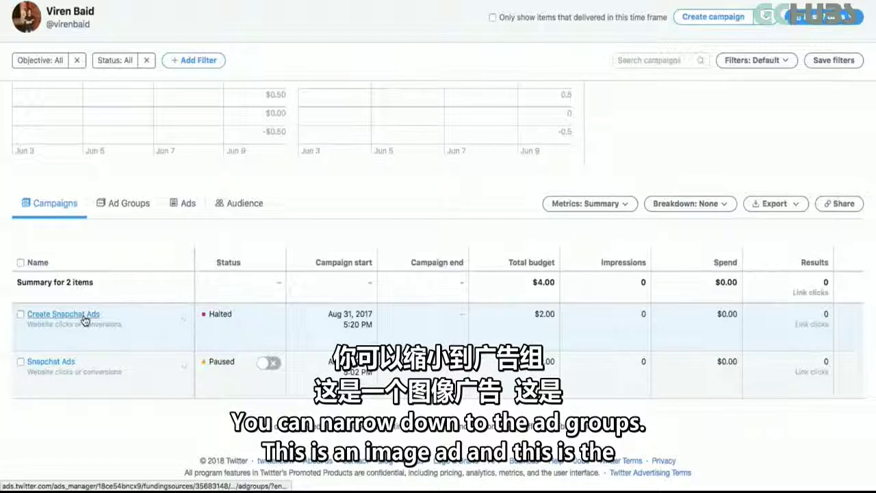
{"action": "left_click", "coordinate": [85, 319]}
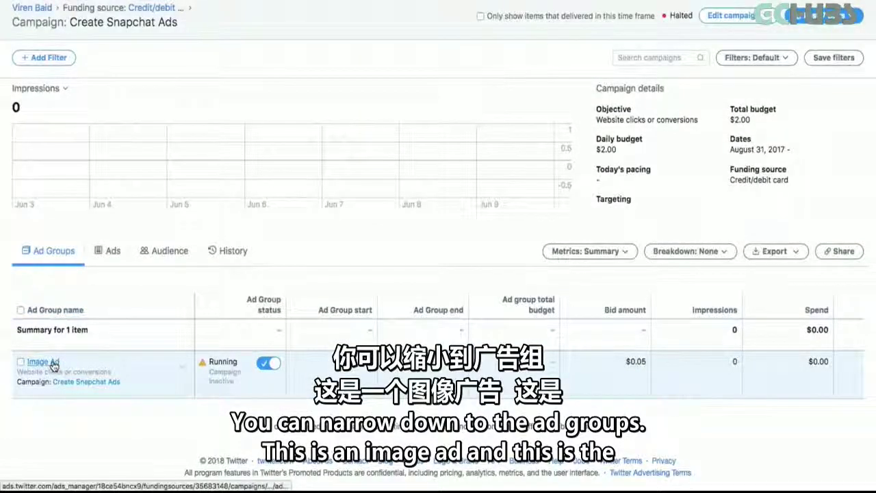
{"action": "left_click", "coordinate": [53, 366]}
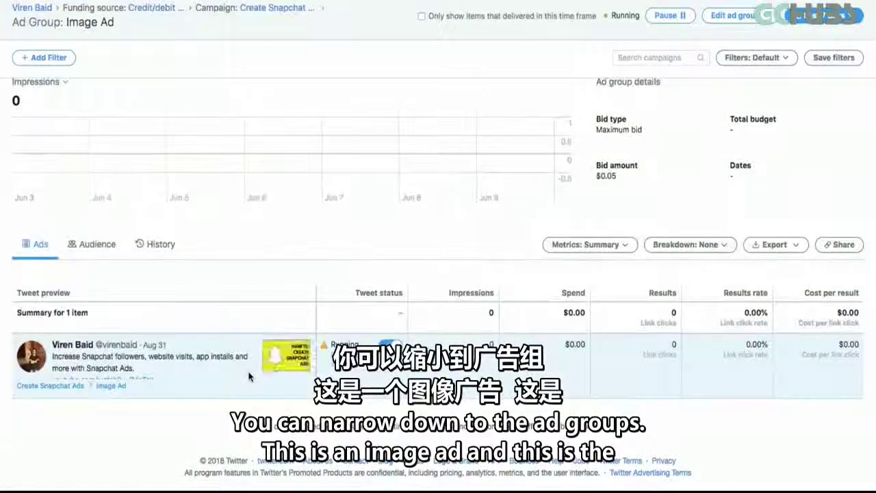